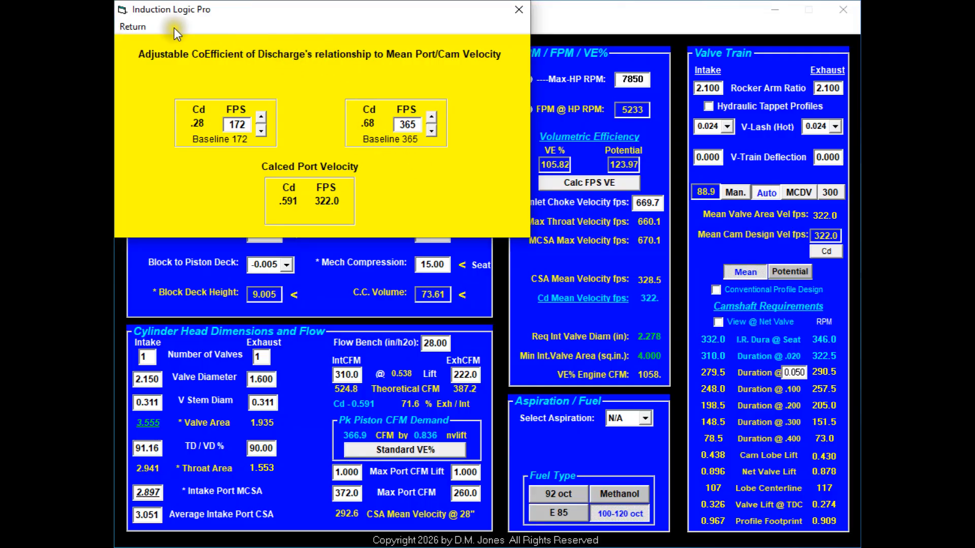
Step: Close the discharge coefficient window and calculate the valve-to-piston clearances for the exhaust and intake valves
click(139, 26)
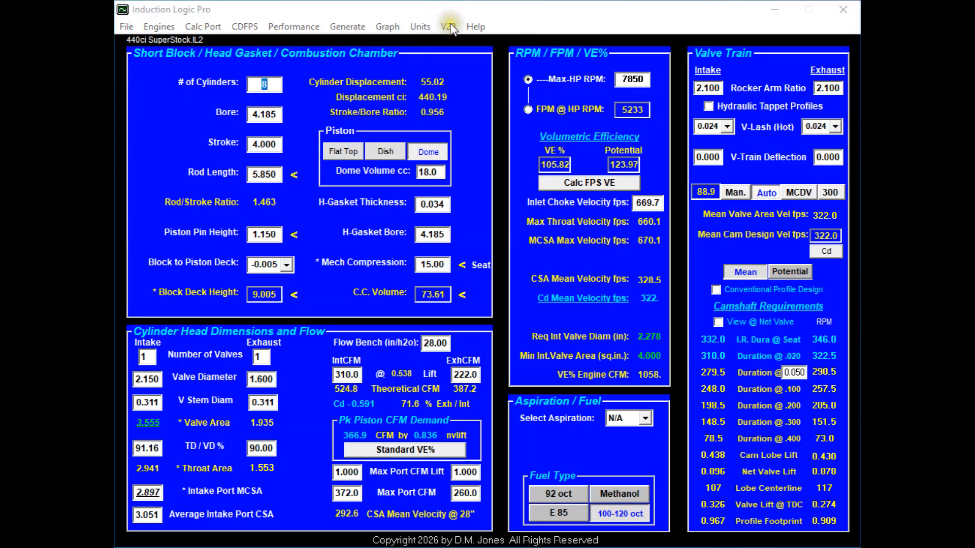
click(448, 26)
click(378, 410)
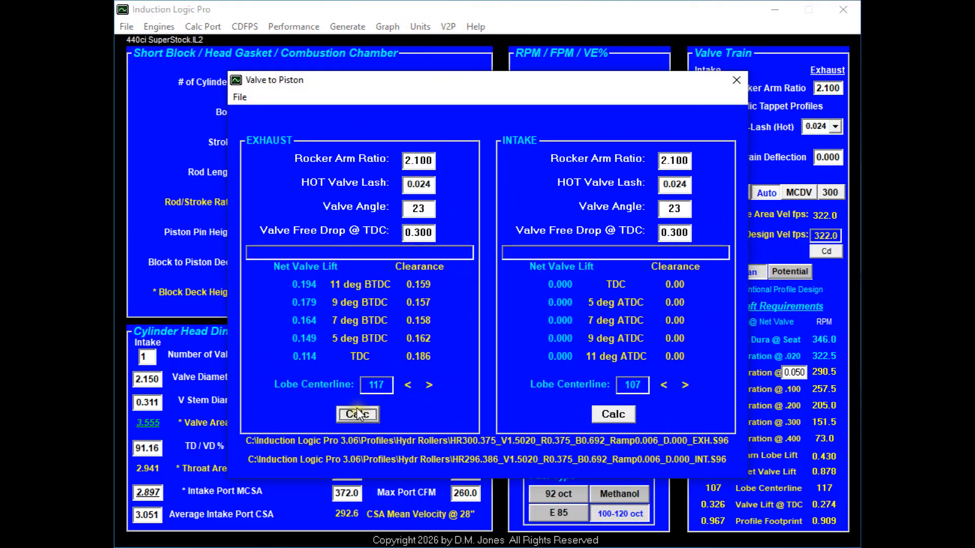
click(614, 410)
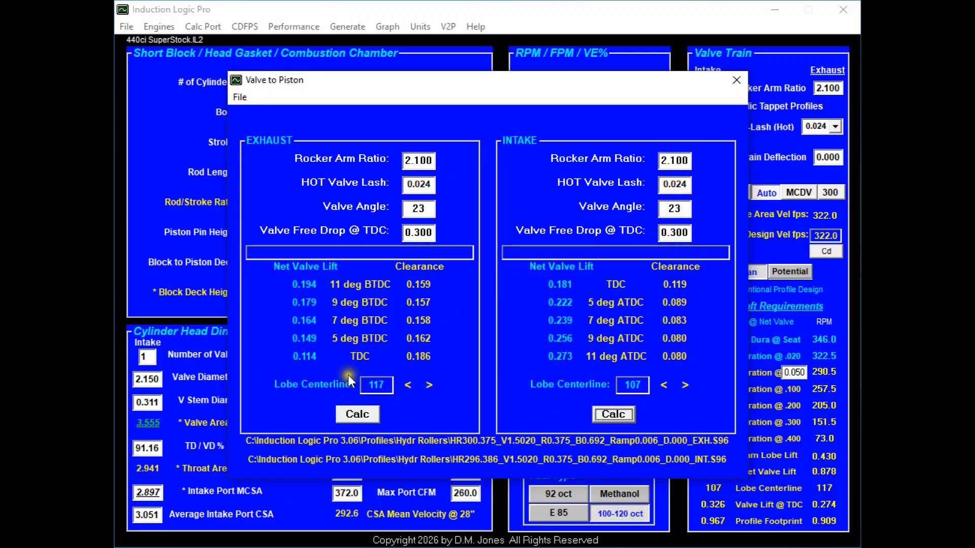
click(239, 97)
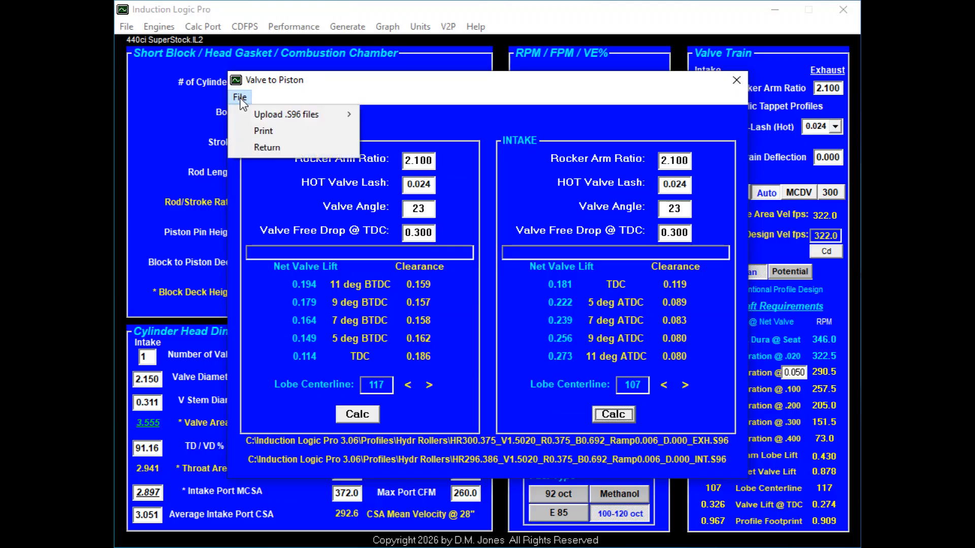
click(267, 148)
Step: In the cam profile generator, set the cam journal diameter to 55 mm (2.165") and calculate the base circle diameter
click(361, 27)
click(369, 41)
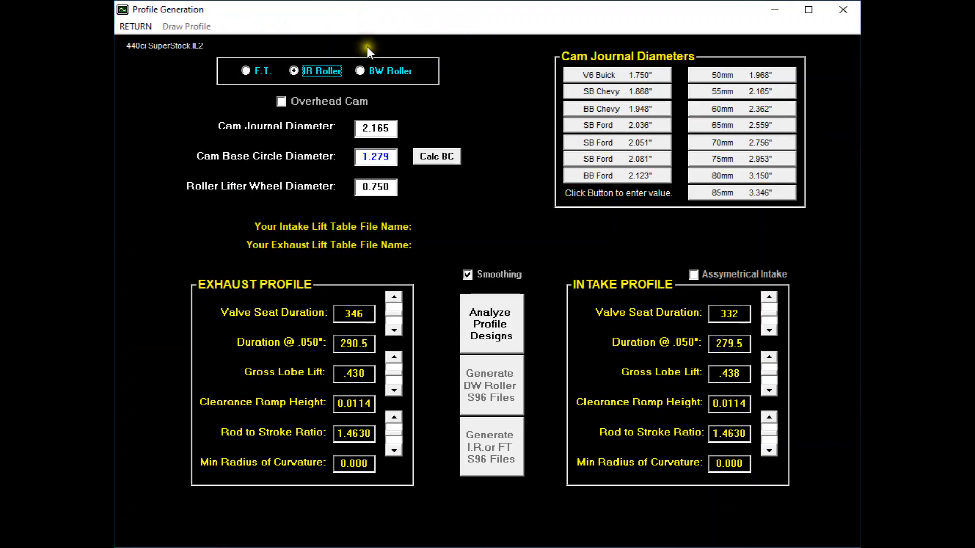
click(731, 108)
click(731, 125)
click(738, 159)
click(738, 106)
click(725, 92)
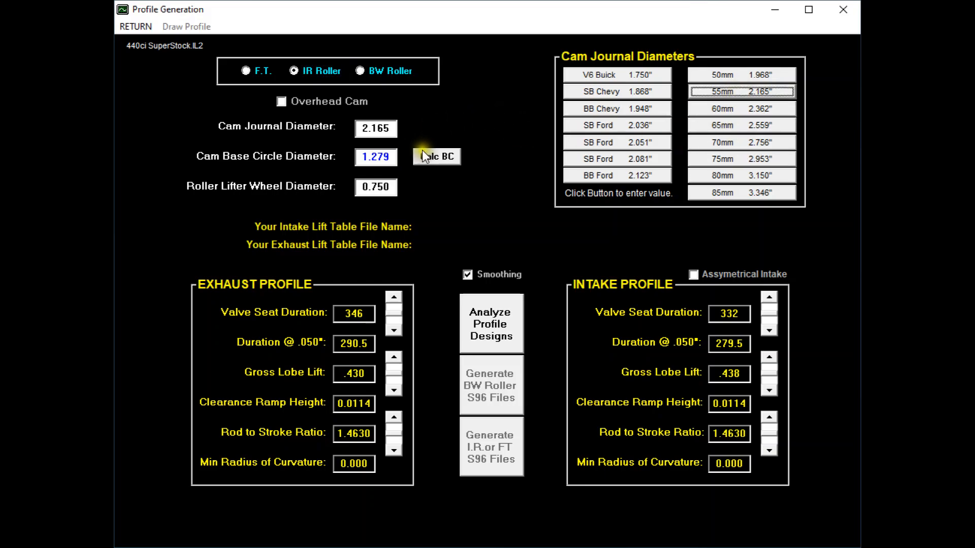
click(432, 161)
Step: Try the BW Roller and F.T. lifter types and the Overhead Cam option, ending on IR Roller with Overhead Cam off
click(361, 71)
click(294, 71)
click(253, 71)
click(281, 102)
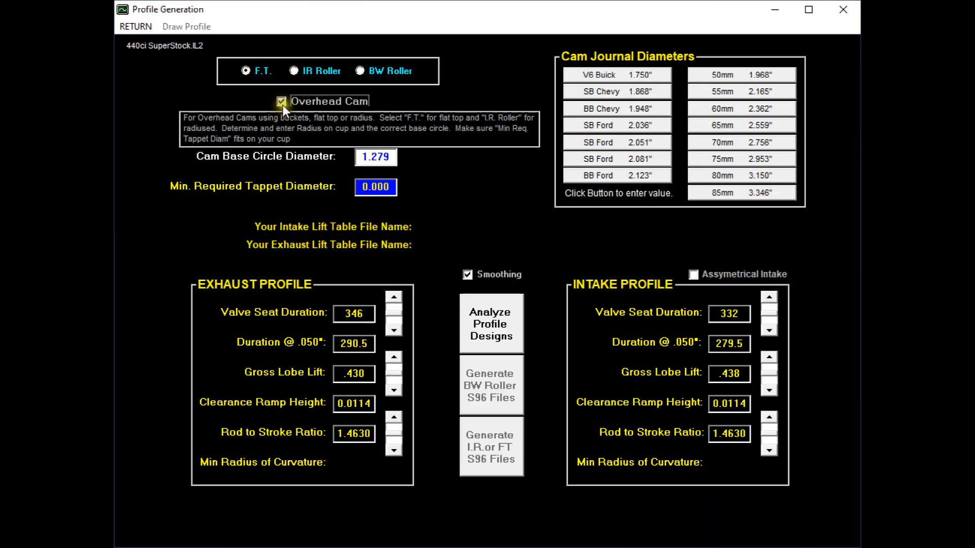
click(282, 105)
click(300, 70)
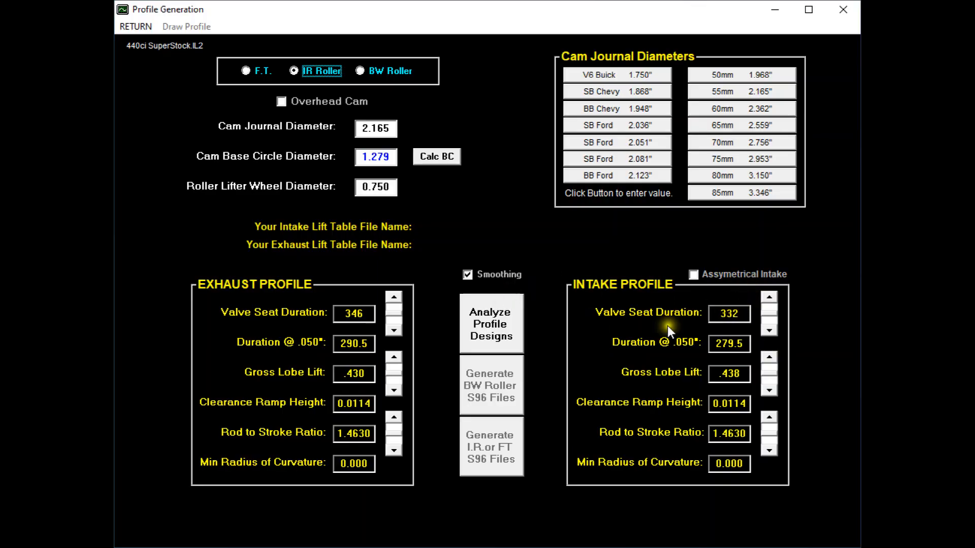
Step: Adjust the intake valve seat duration, ending at 332, and analyze the exhaust and intake profile designs
click(769, 331)
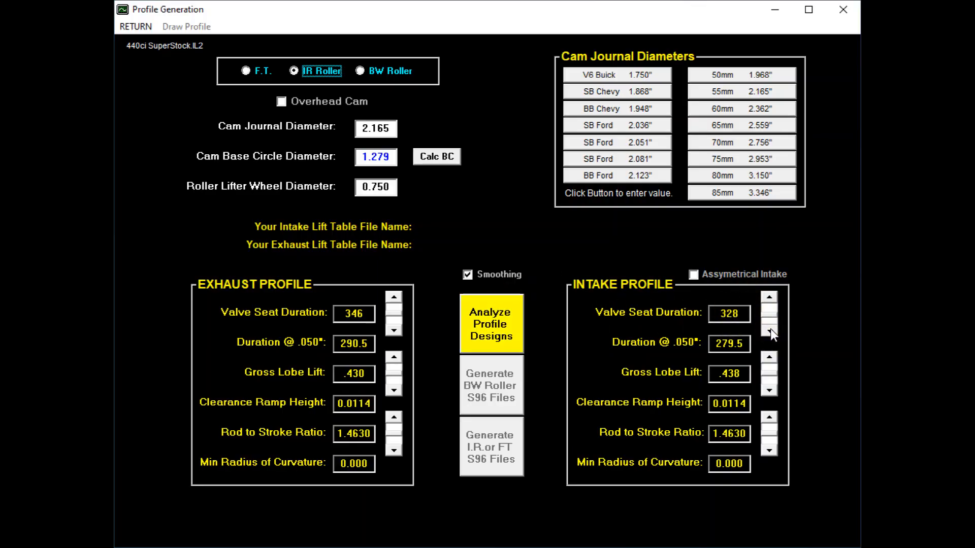
click(769, 297)
click(770, 297)
click(770, 297)
click(495, 322)
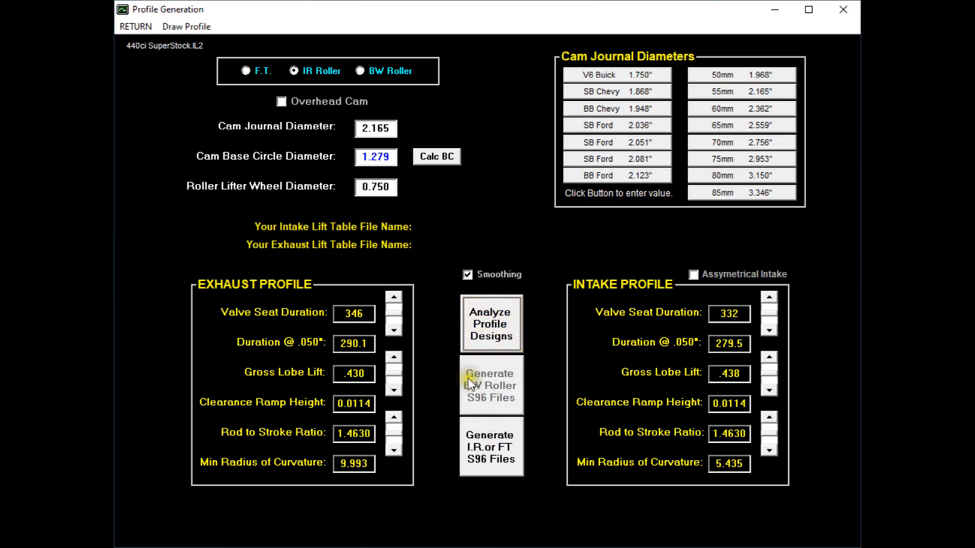
click(142, 26)
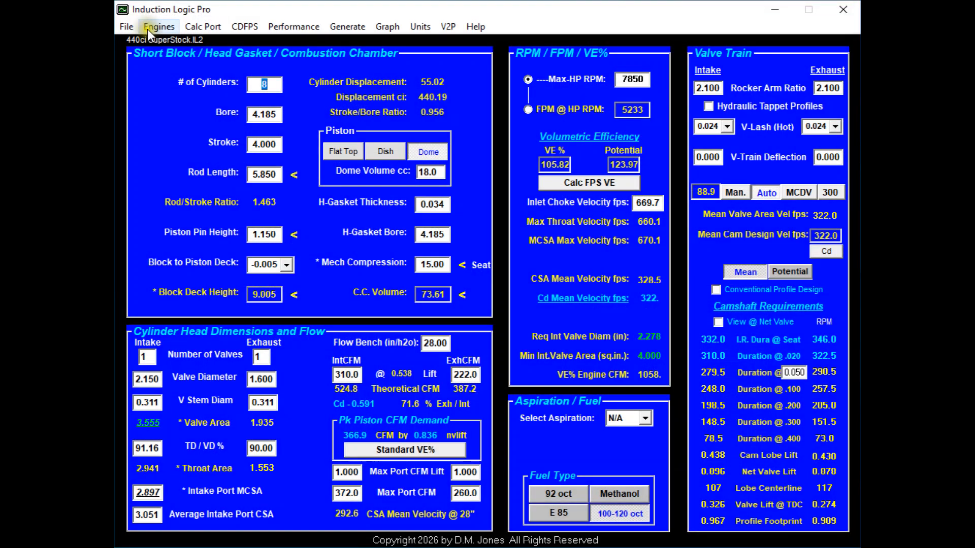
Step: Graph the ILP S96 intake and exhaust cam profiles and cycle both curves from cam lift through to valve lift
click(387, 27)
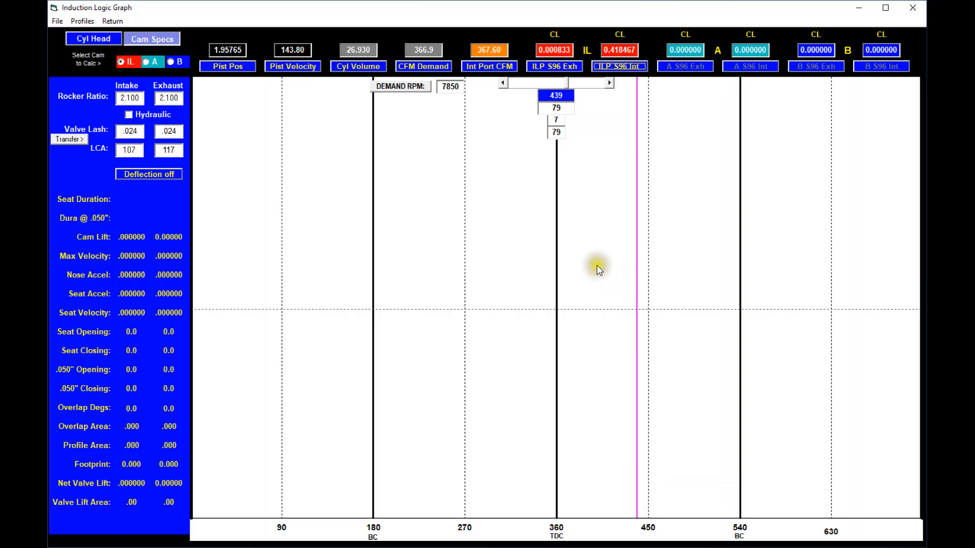
click(616, 66)
click(564, 66)
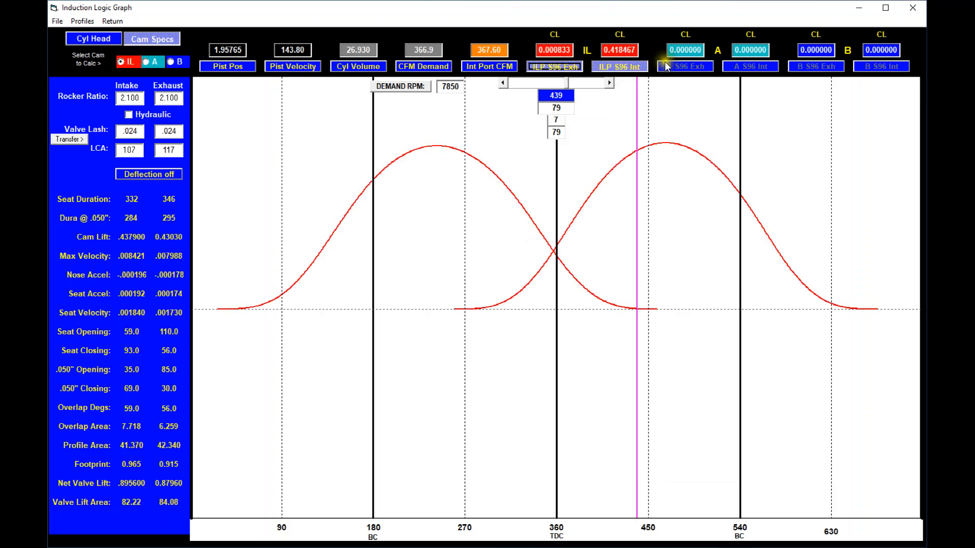
click(618, 35)
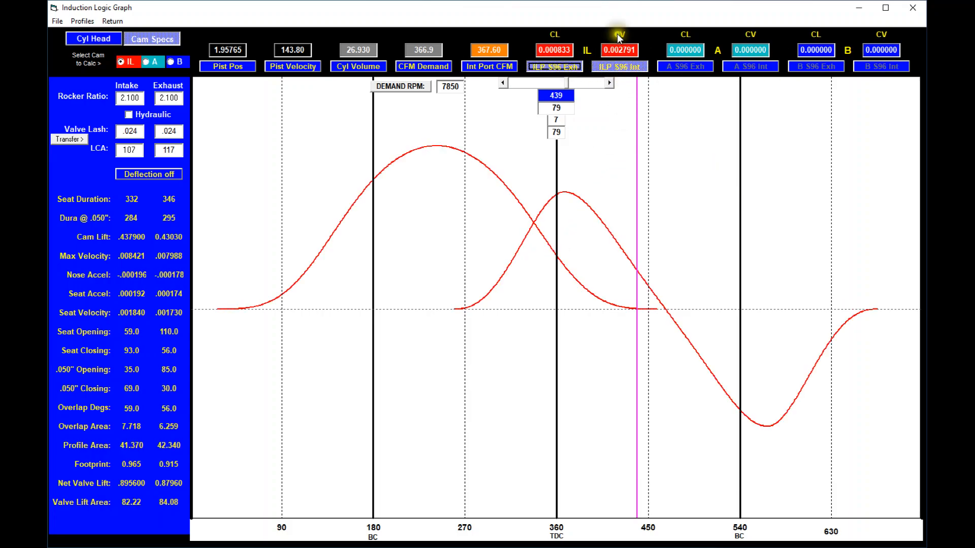
click(555, 35)
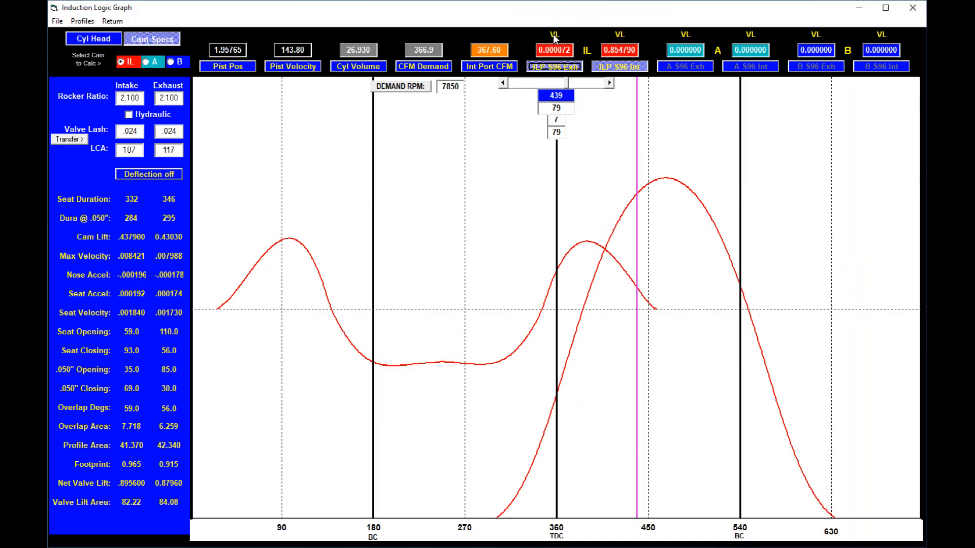
Step: Graph the CFM demand curve and briefly compare it with the piston velocity and intake port CFM curves
click(433, 66)
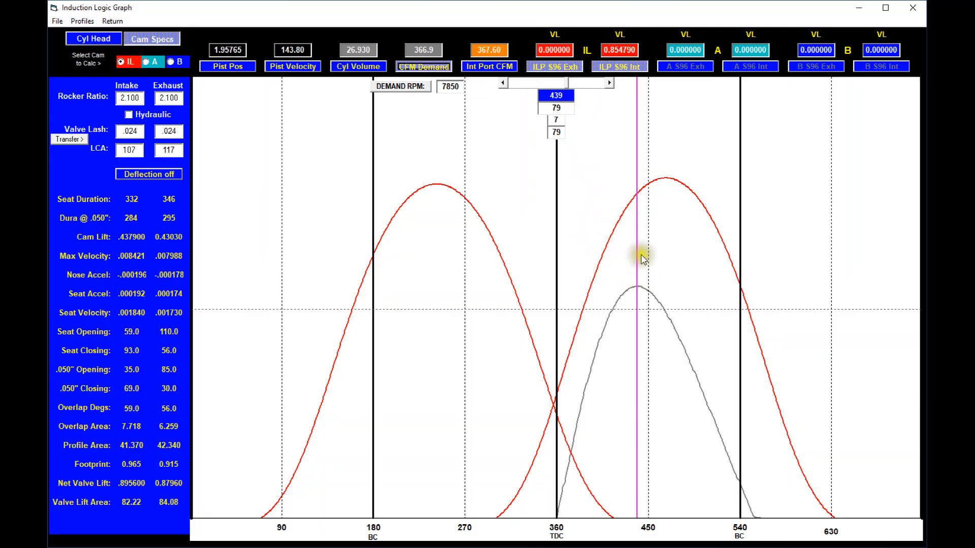
click(305, 69)
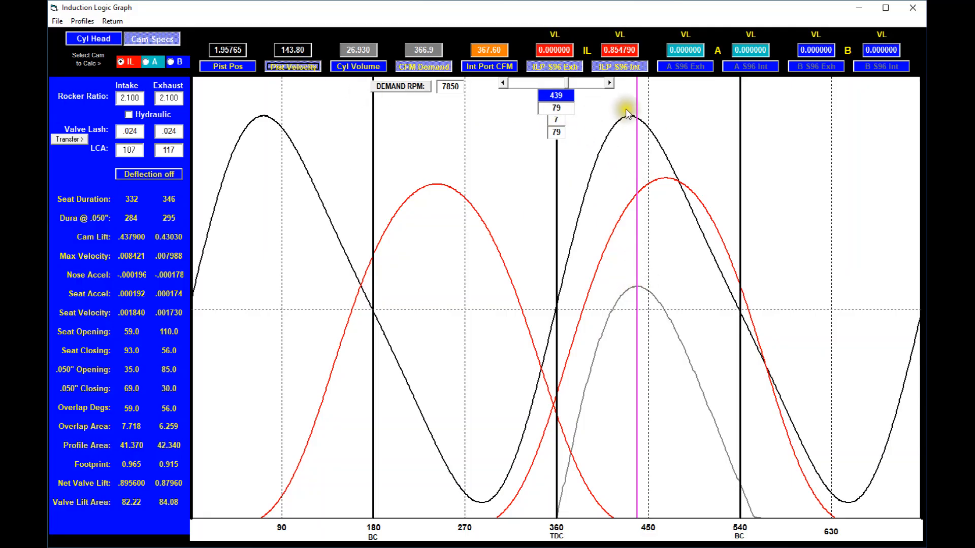
click(293, 67)
click(489, 66)
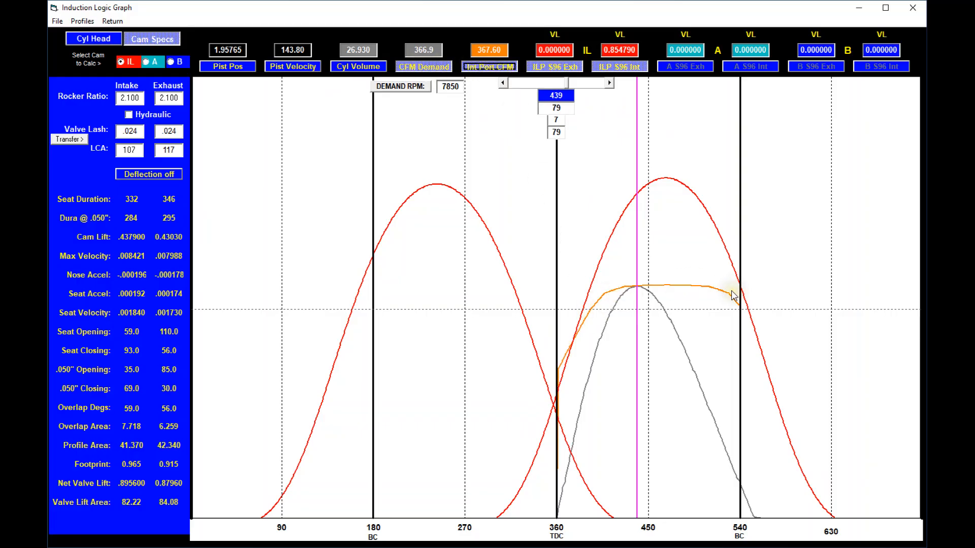
click(488, 66)
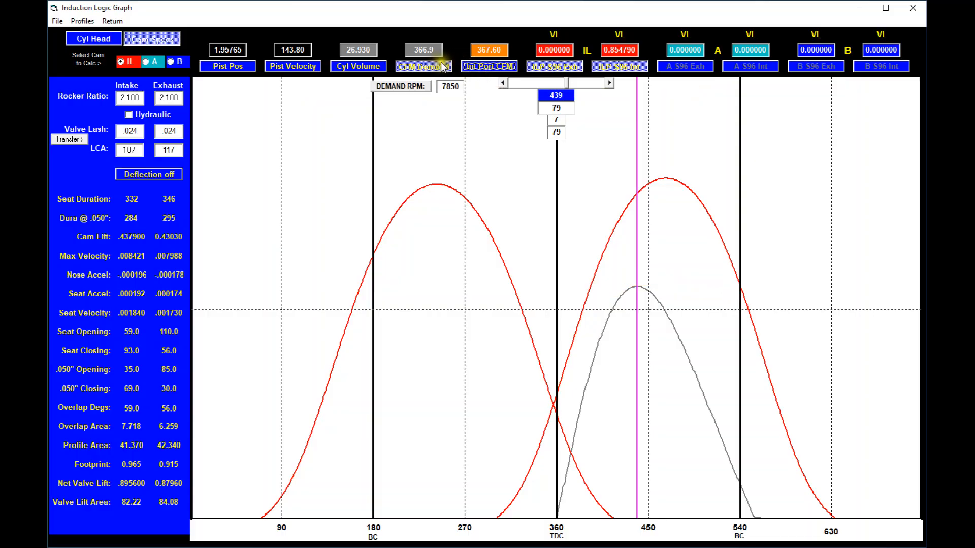
Step: Cycle the intake port curve options to Int CSA Vel and graph the CSA velocity
click(489, 50)
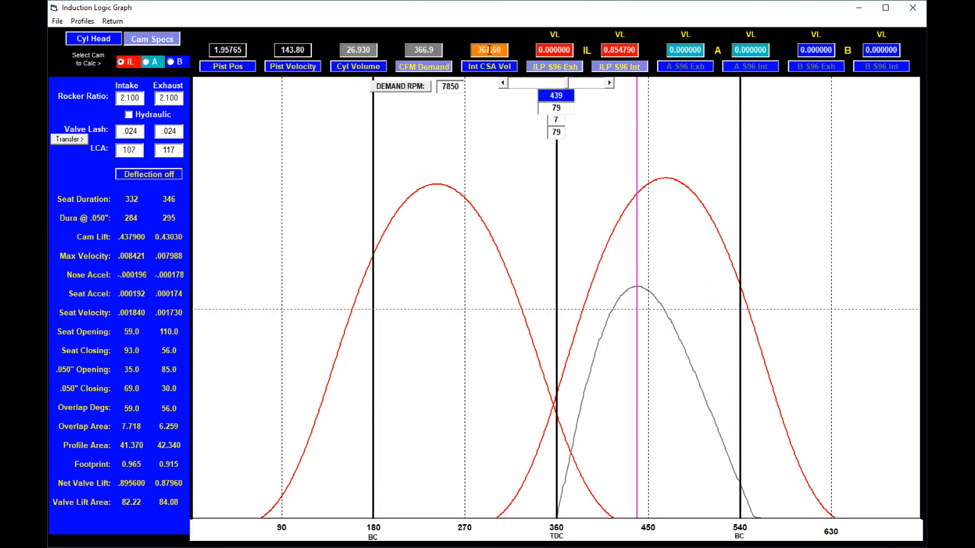
click(489, 51)
click(488, 50)
click(488, 51)
click(488, 51)
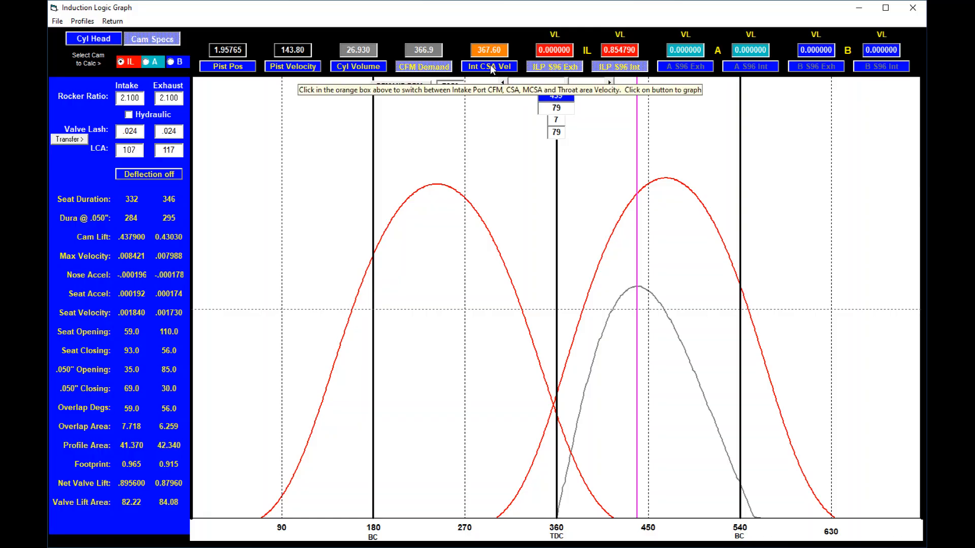
click(490, 67)
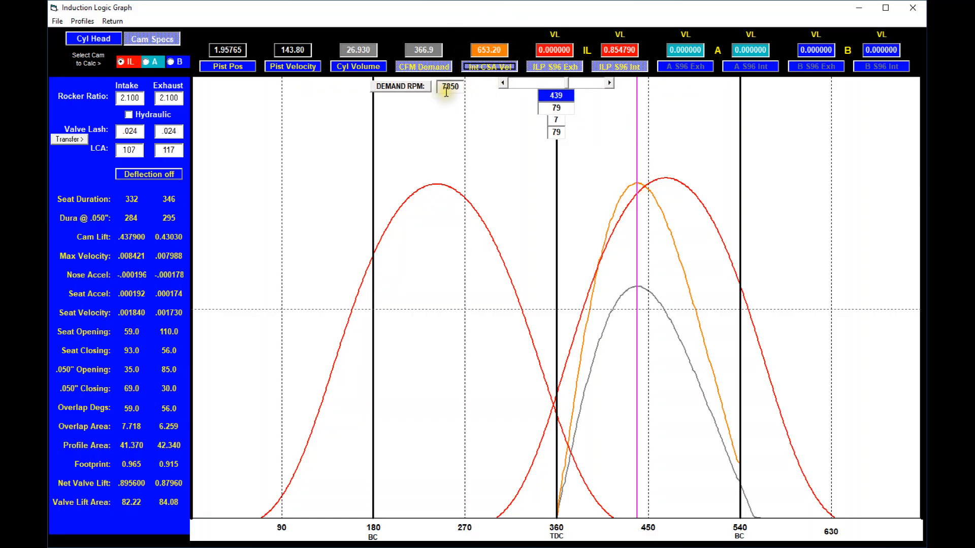
Step: Raise the demand RPM to 8350 and toggle the graph of the intake MCSA velocity
click(415, 86)
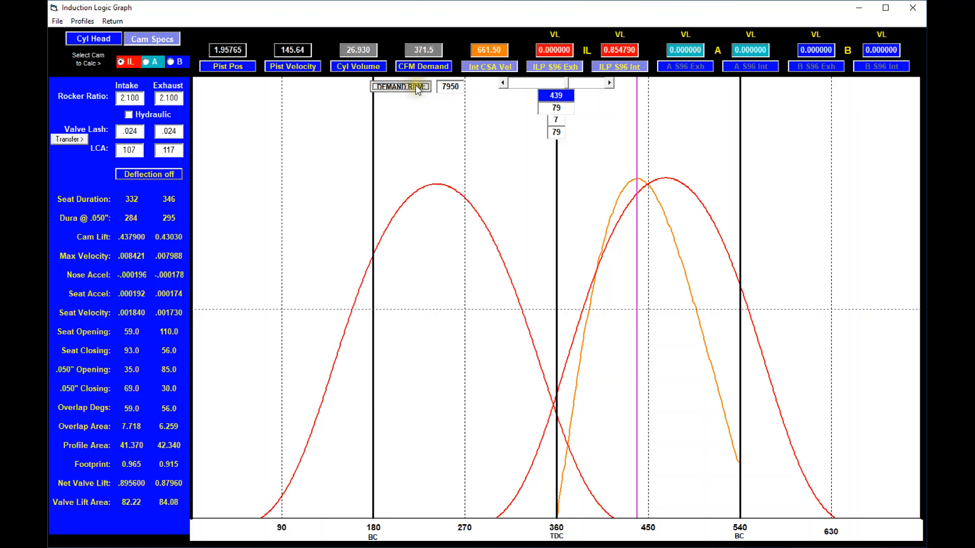
click(416, 86)
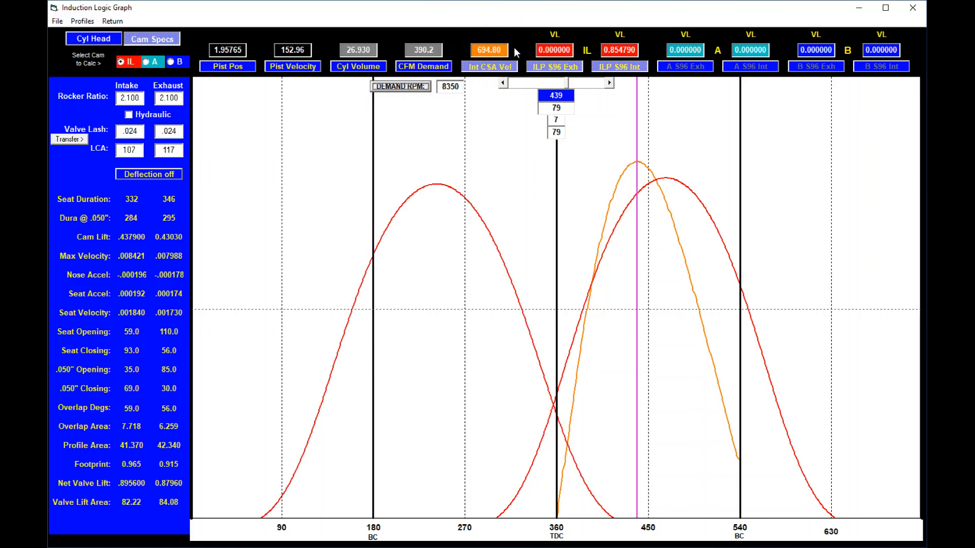
click(494, 66)
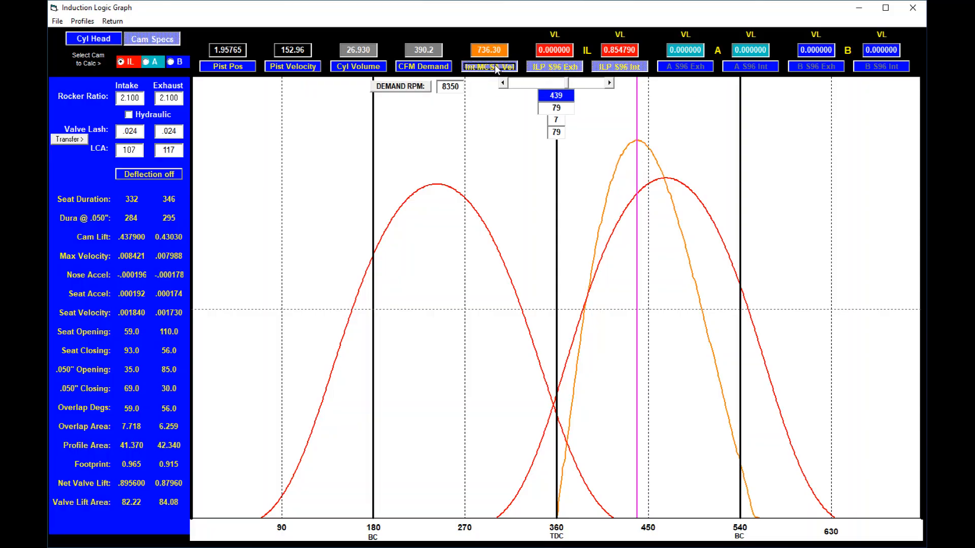
click(495, 65)
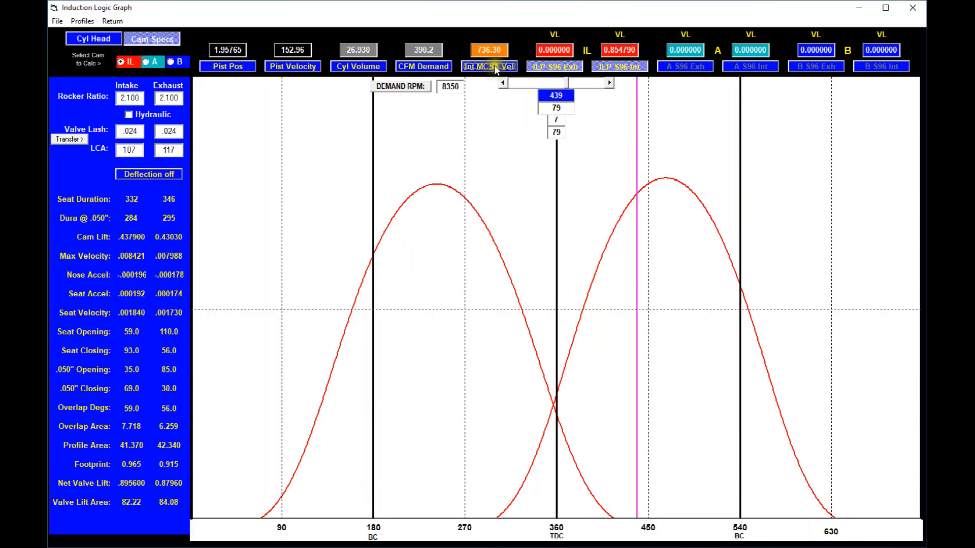
click(488, 66)
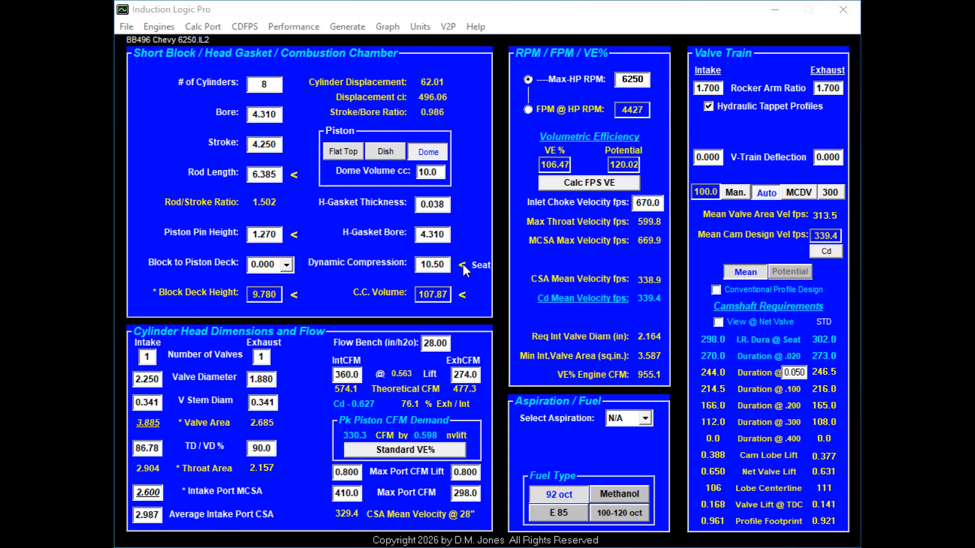
Step: Set the compression ratio to 12 for the BB496 Chevy engine and check its seat-based dynamic compression, declining to print cam values
click(446, 263)
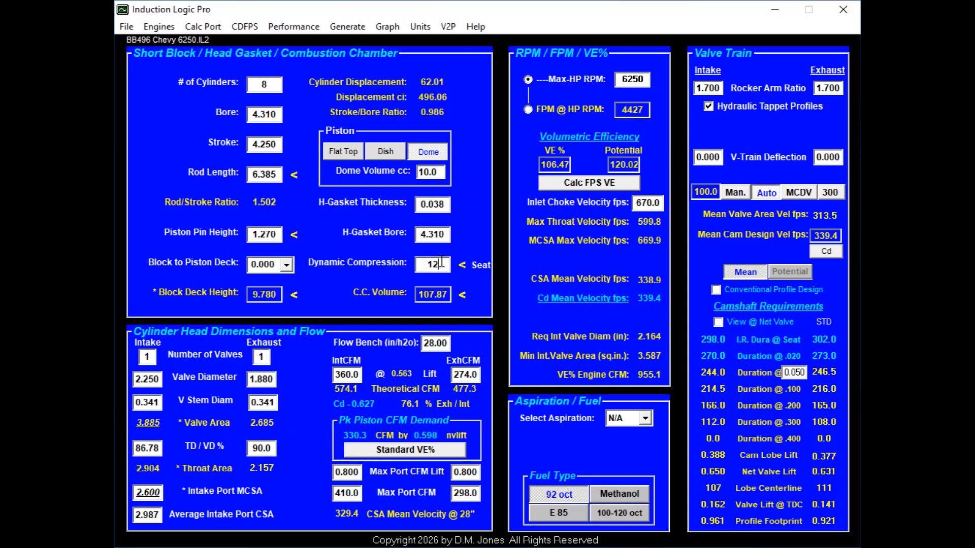
click(455, 264)
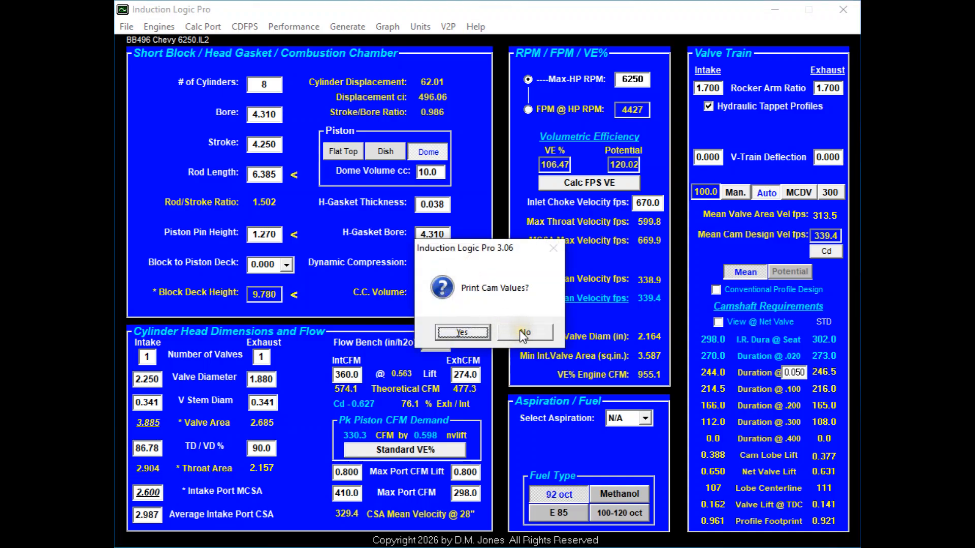
click(523, 332)
click(461, 263)
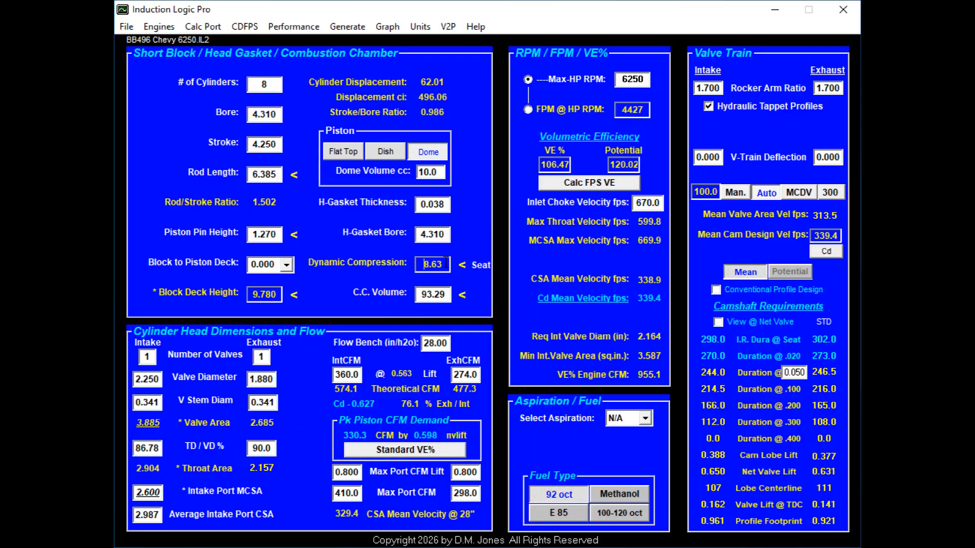
click(470, 276)
click(512, 329)
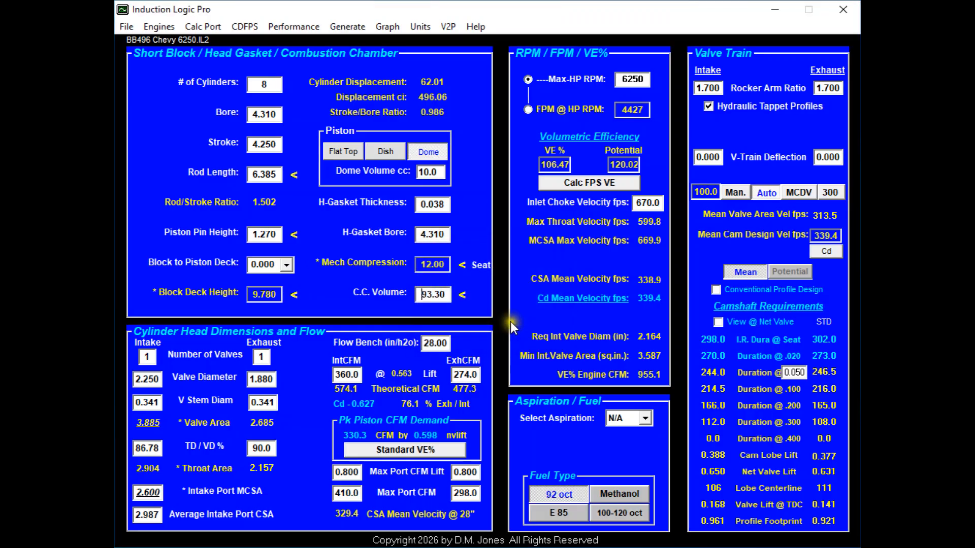
Step: Switch the compression reference from Seat to .020 and check the dynamic compression, declining to print cam values
click(481, 265)
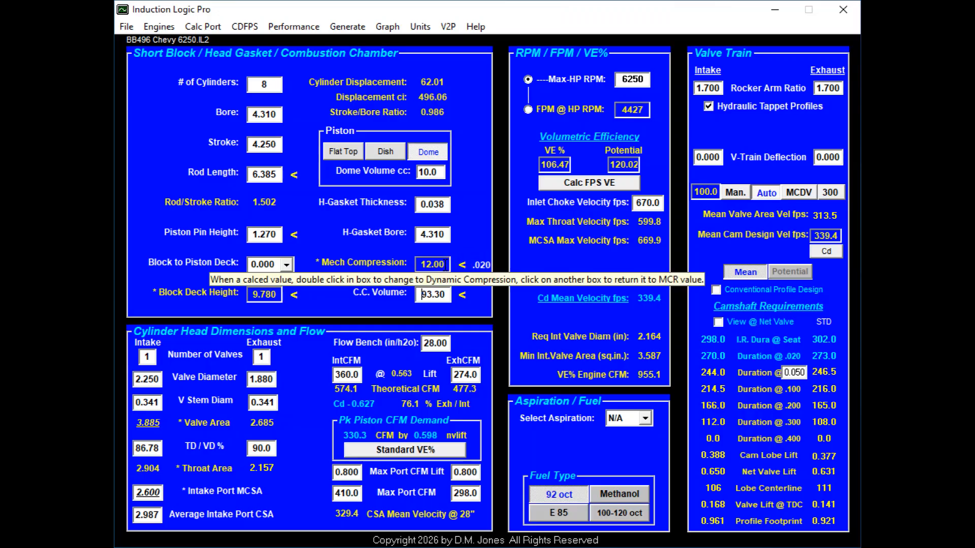
double_click(445, 264)
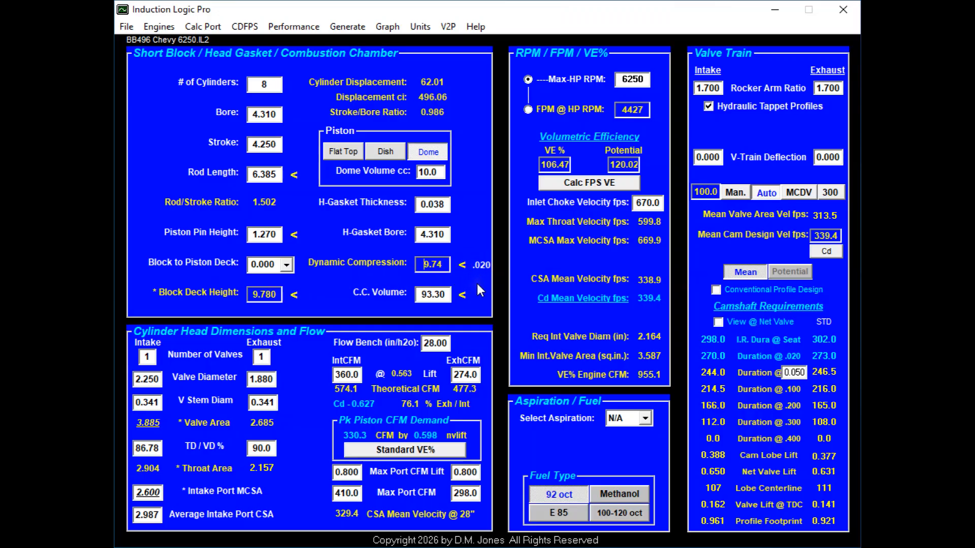
key(ctrl+p)
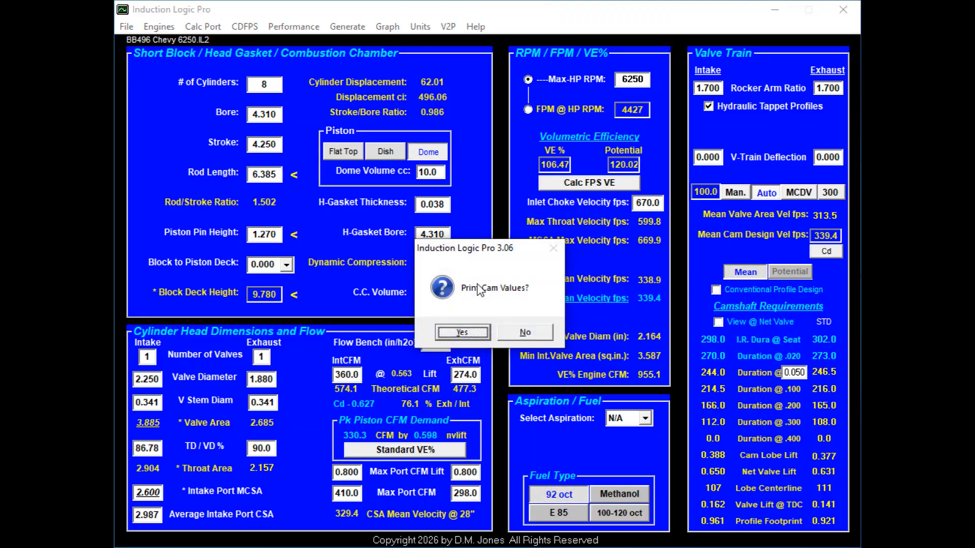
click(509, 329)
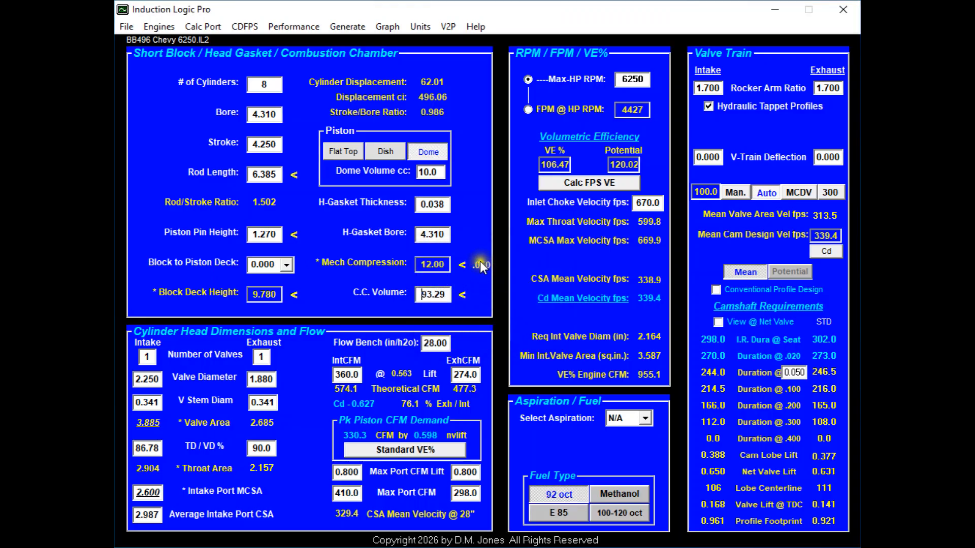
Step: Check the dynamic compression with the .050 reference, declining to print cam values
click(449, 264)
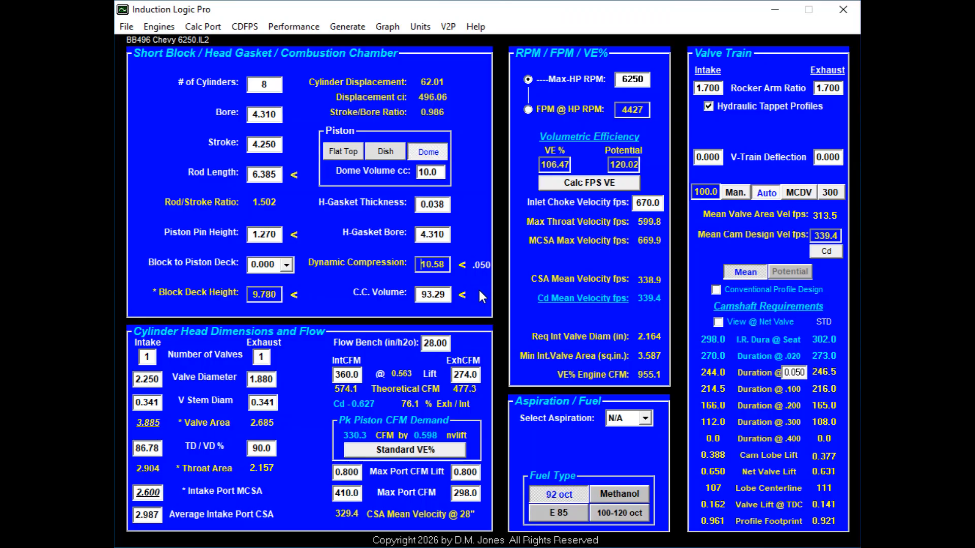
key(ctrl+p)
click(512, 333)
click(534, 333)
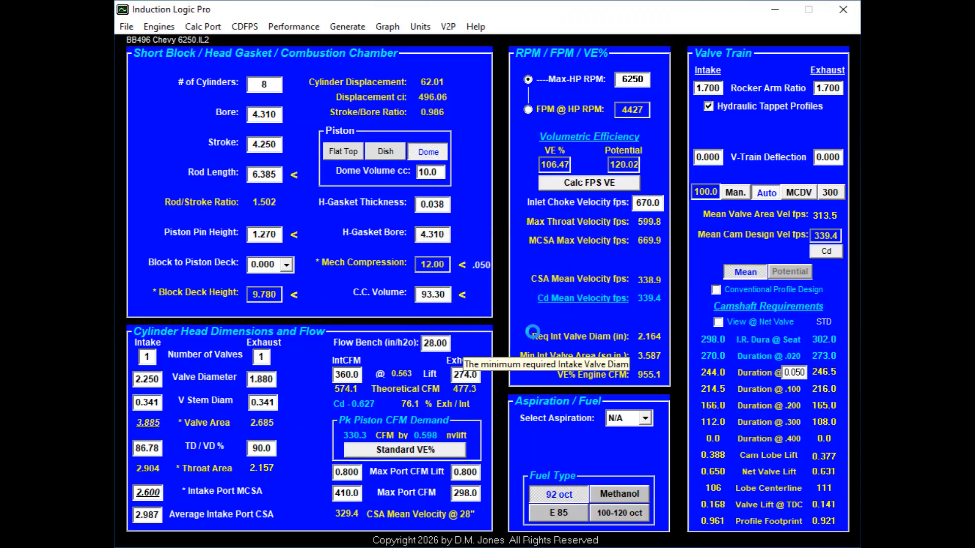
Step: Switch the compression reference from .050 to Seat and check the dynamic compression, declining to print cam values
click(480, 265)
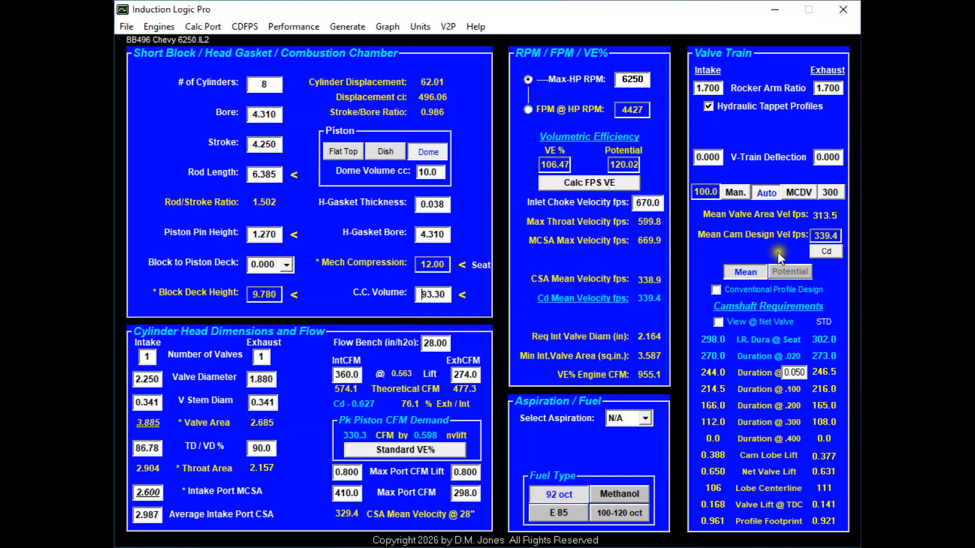
click(454, 265)
double_click(445, 263)
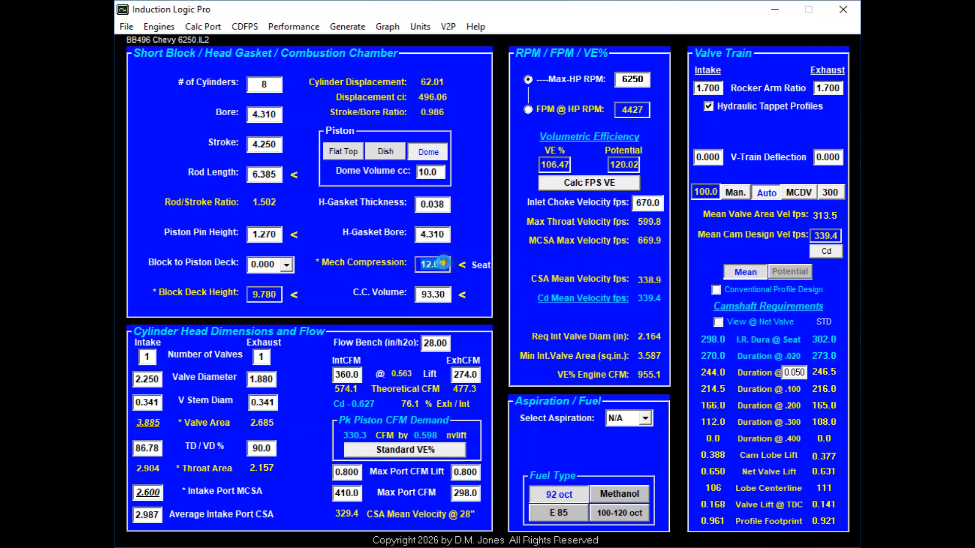
click(445, 262)
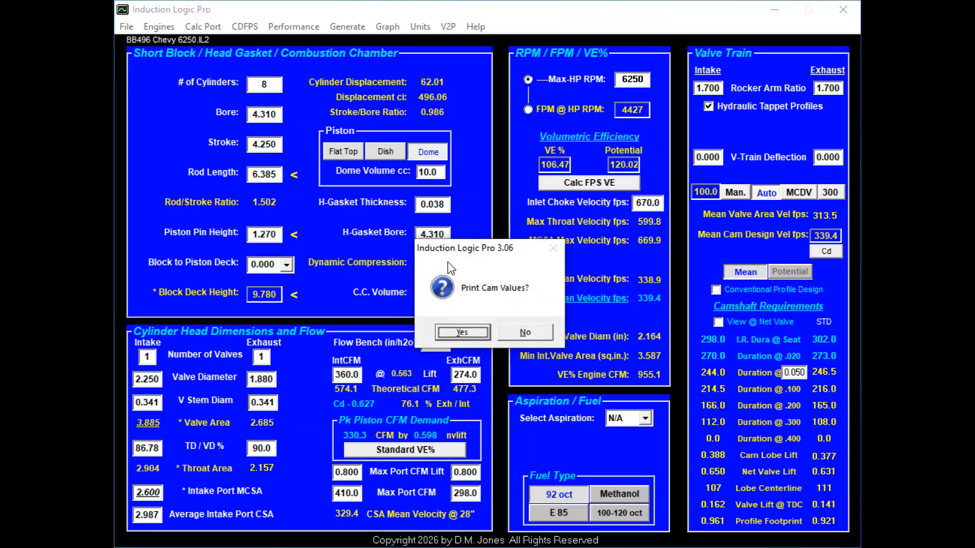
click(521, 329)
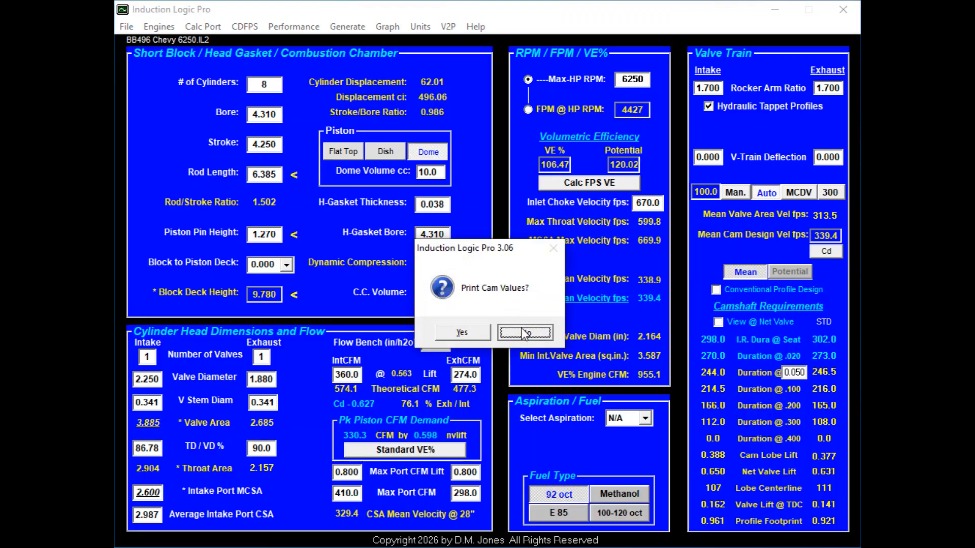
Step: Switch the mean cam design velocity to Manual at 330 fps and check the seat-based dynamic compression, declining to print cam values
click(825, 250)
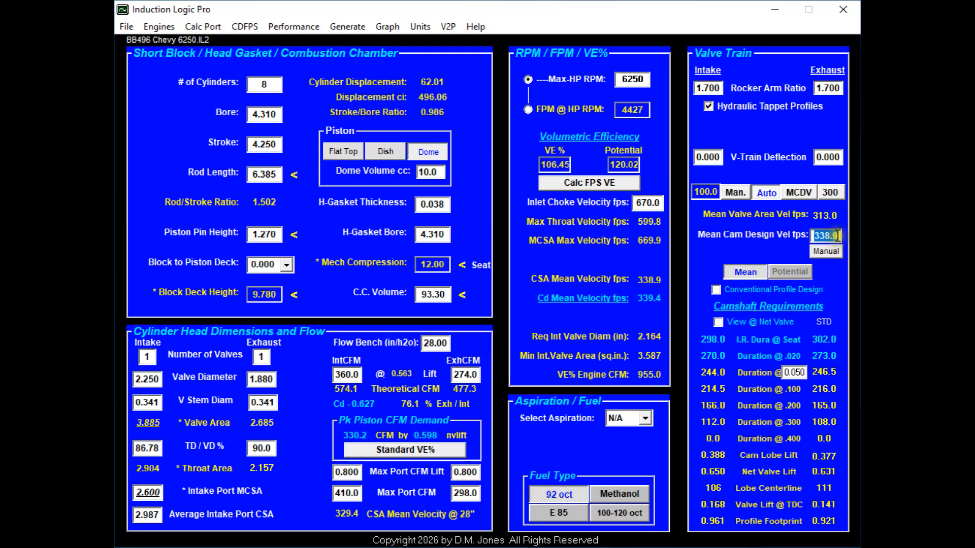
text(330)
key(Tab)
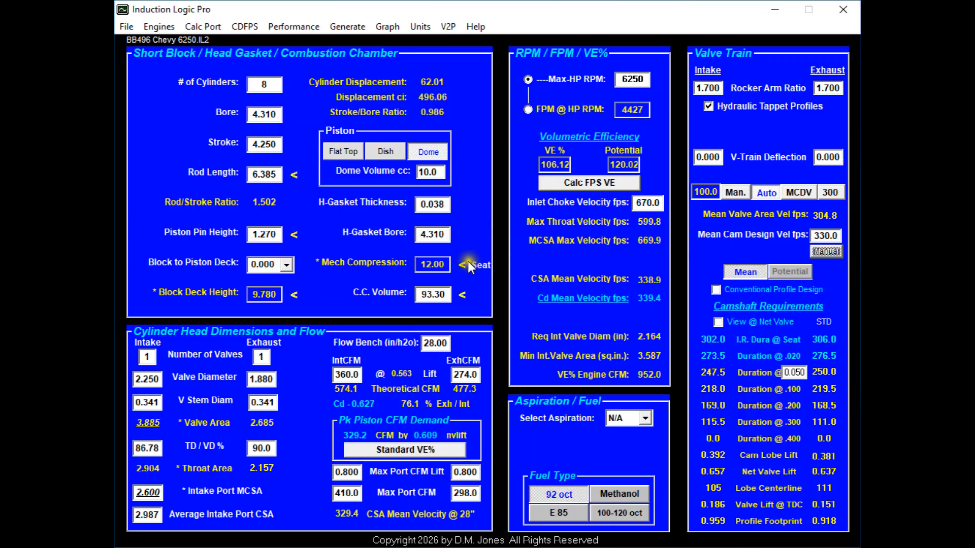
double_click(444, 262)
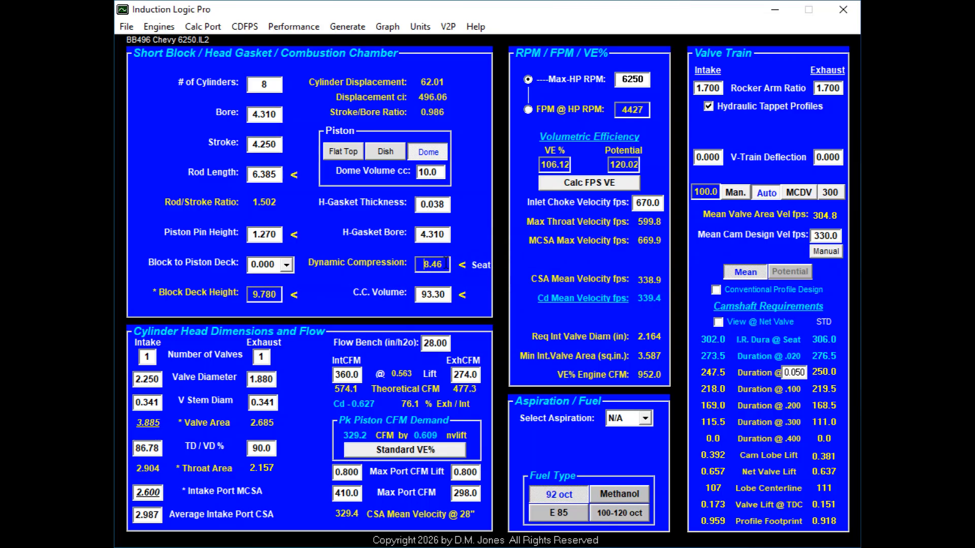
click(488, 303)
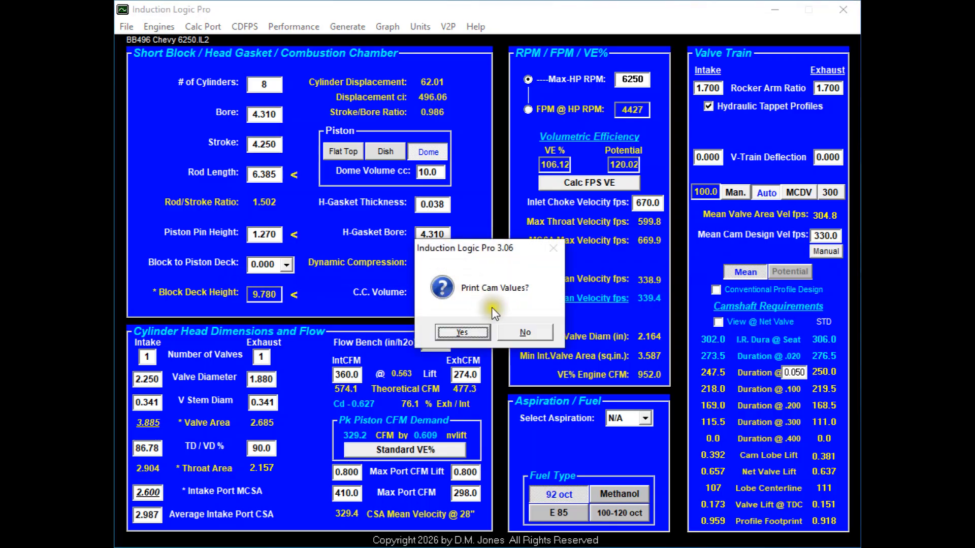
click(523, 332)
Step: Set the mean cam design velocity to 320 fps and check the seat-based dynamic compression, declining to print cam values
double_click(832, 234)
text(320)
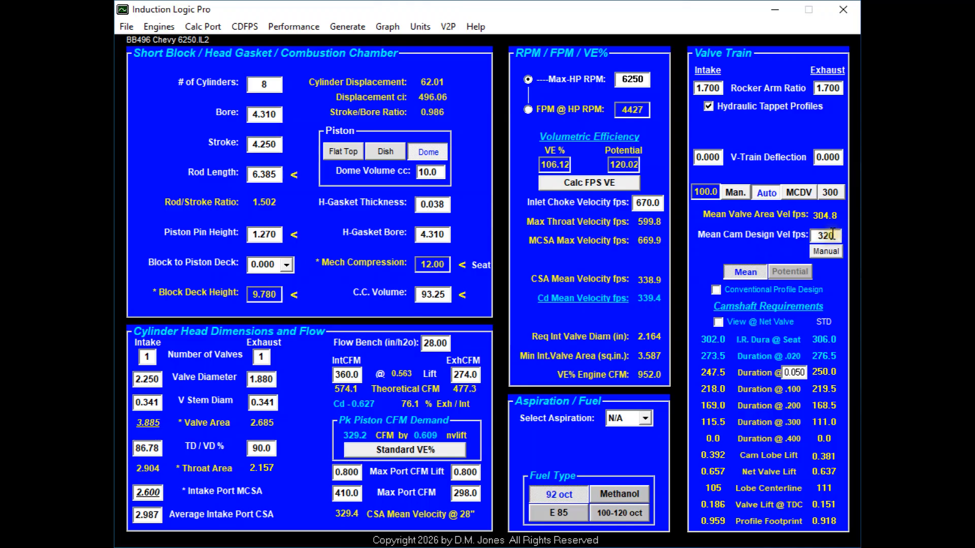
key(Tab)
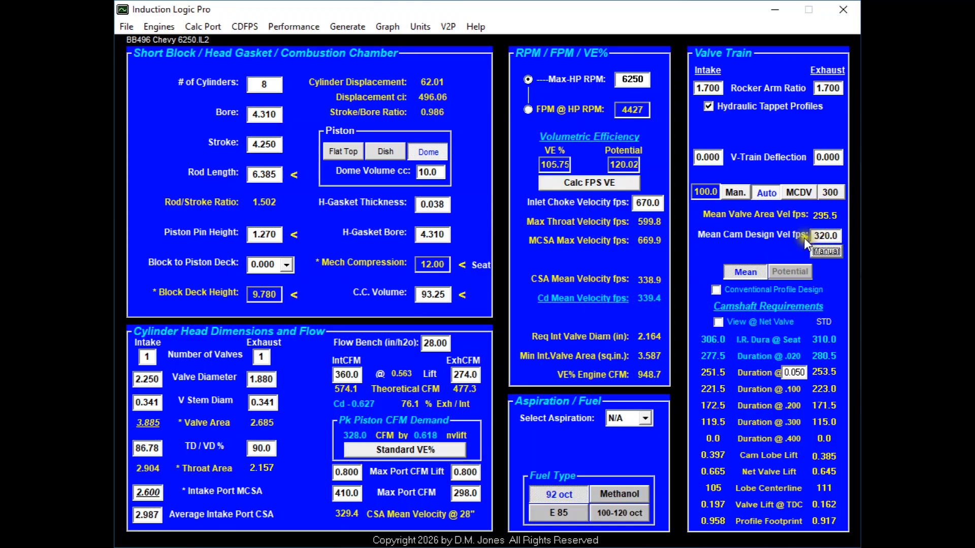
double_click(448, 265)
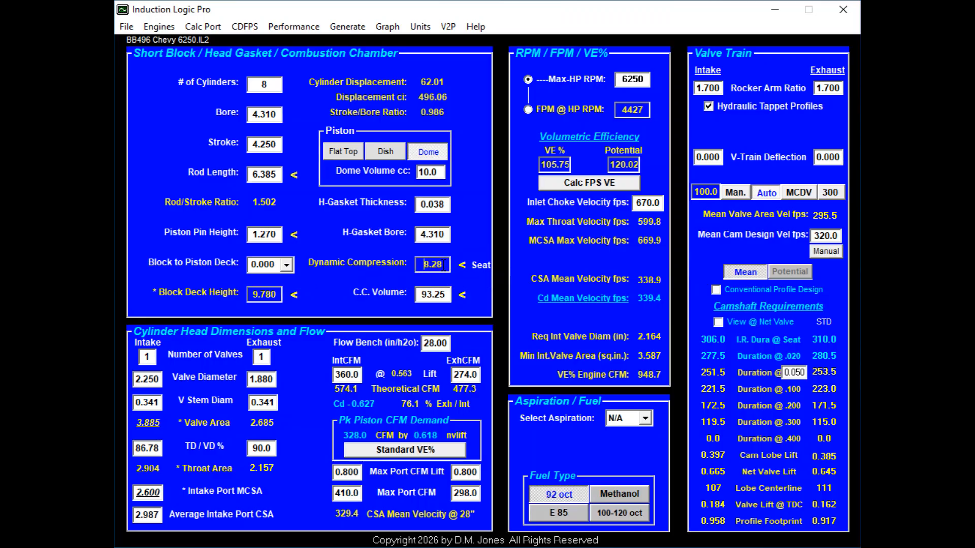
click(457, 265)
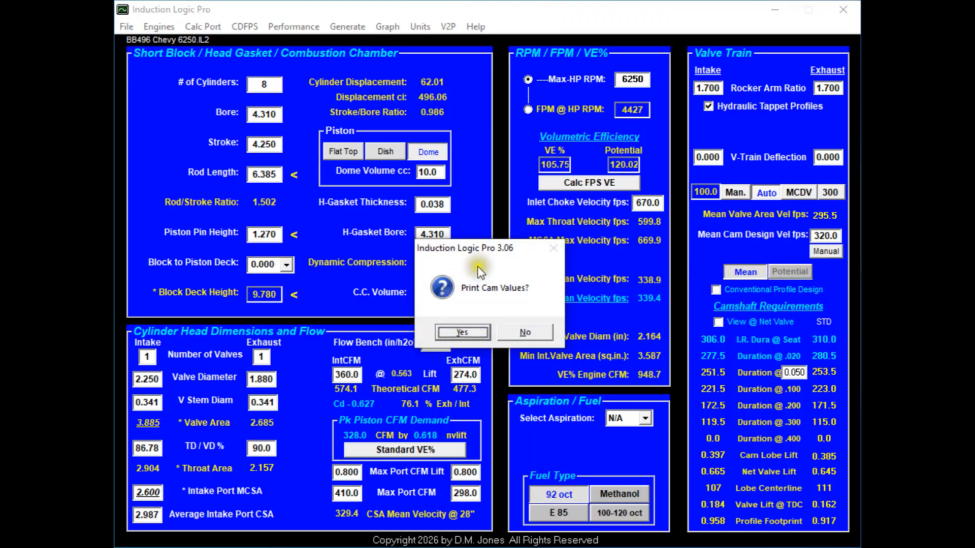
click(533, 332)
Step: Set the mean cam design velocity to 310 fps and check the seat-based dynamic compression, declining to print cam values
double_click(837, 236)
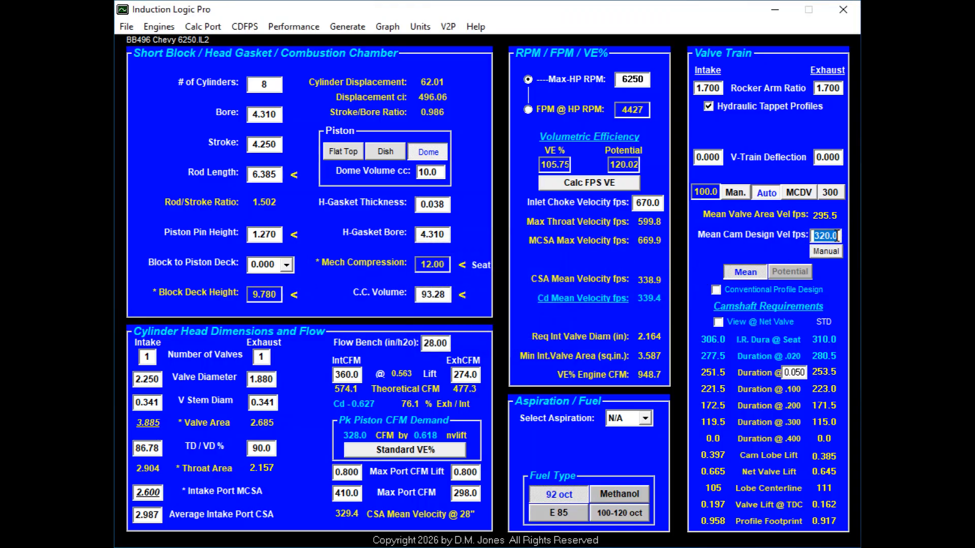
text(310)
key(Tab)
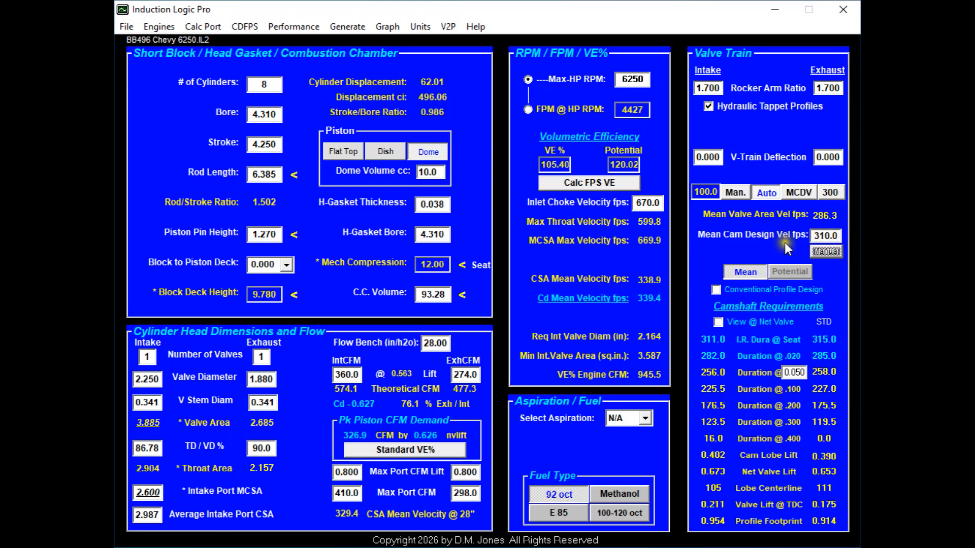
double_click(445, 264)
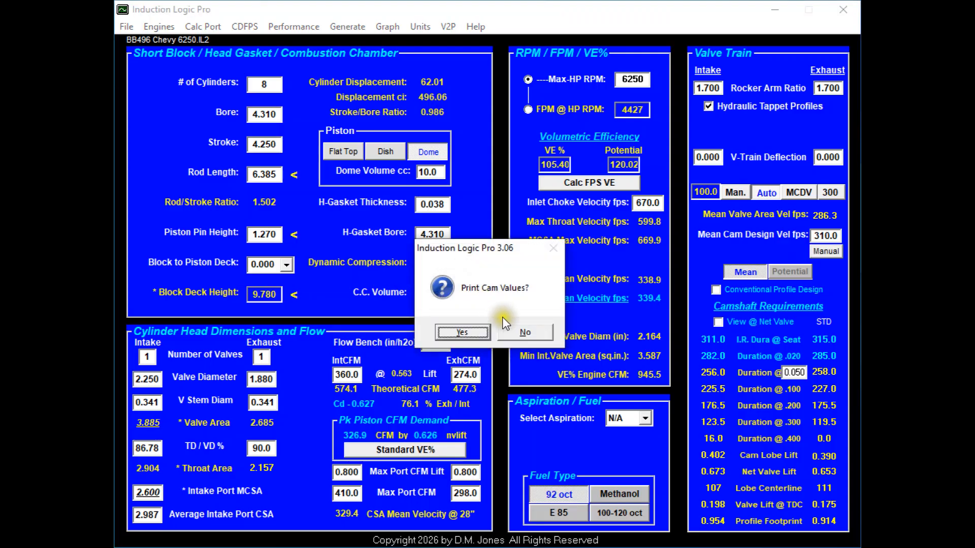
click(525, 332)
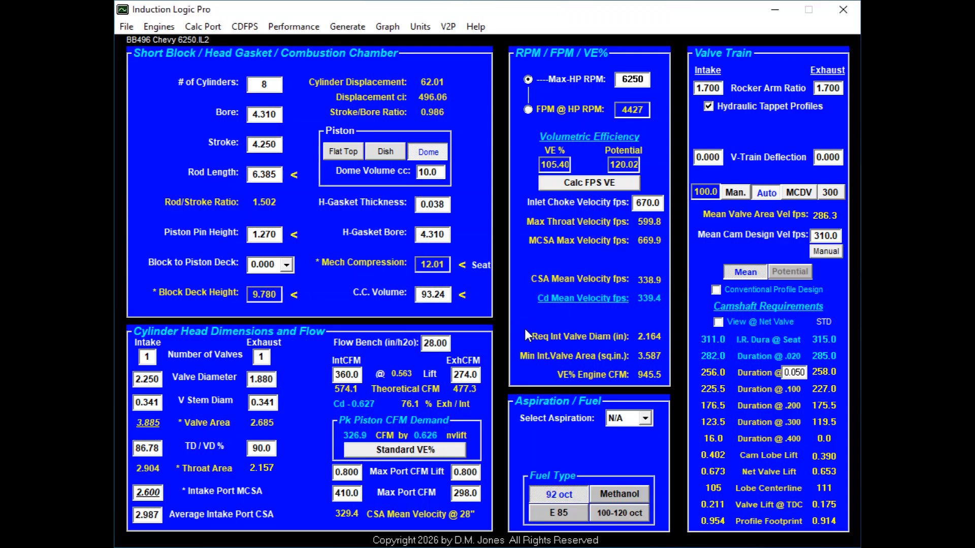
Step: Set the mean cam design velocity to 300 fps and check the seat-based dynamic compression, declining to print cam values
double_click(832, 236)
text(300)
key(Tab)
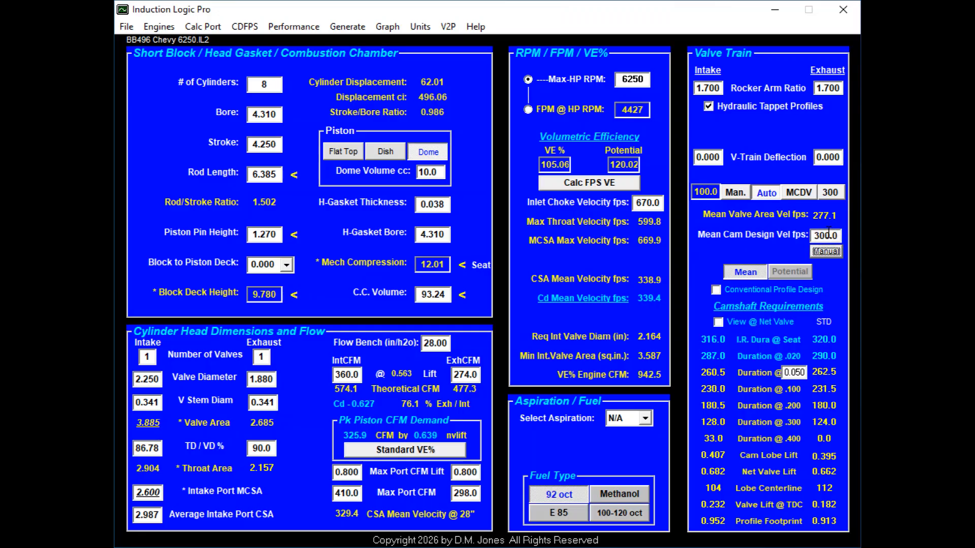
click(443, 263)
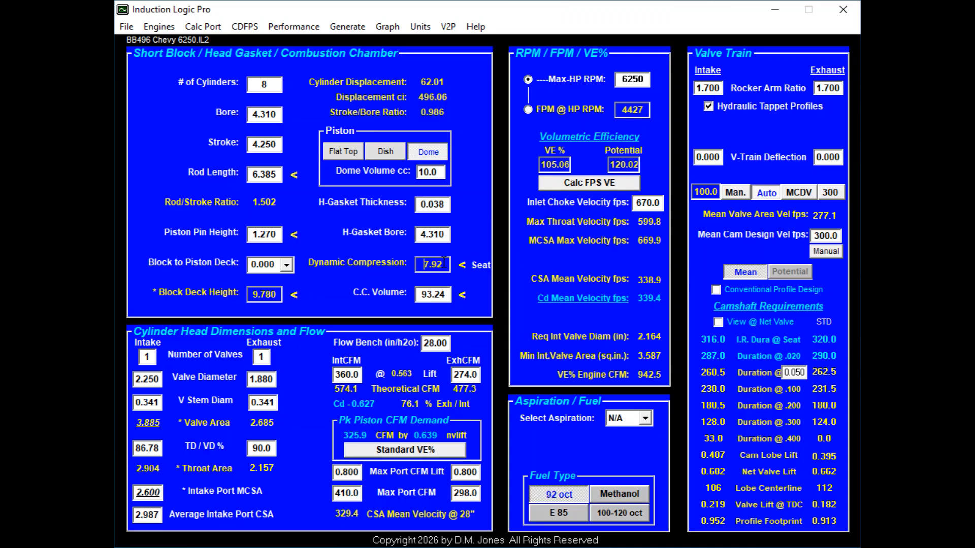
click(443, 263)
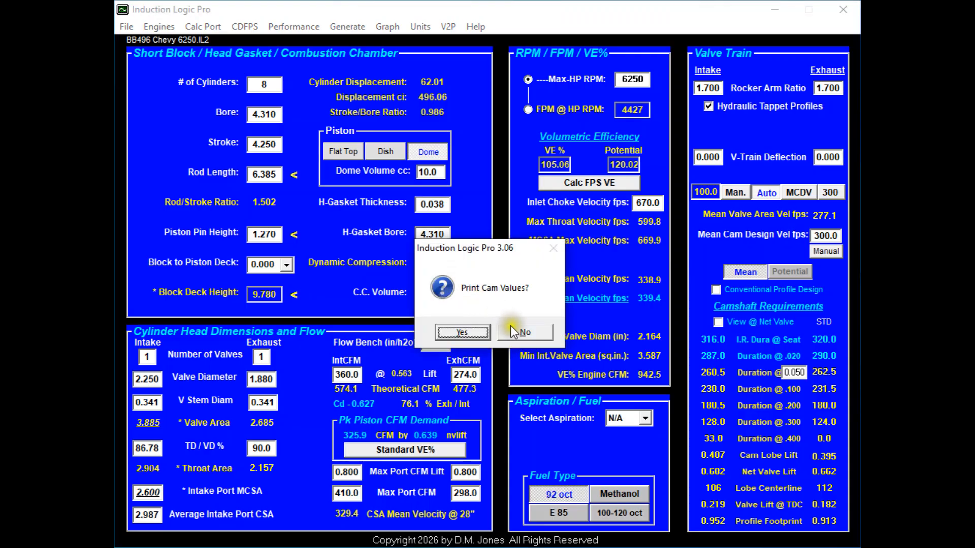
click(523, 327)
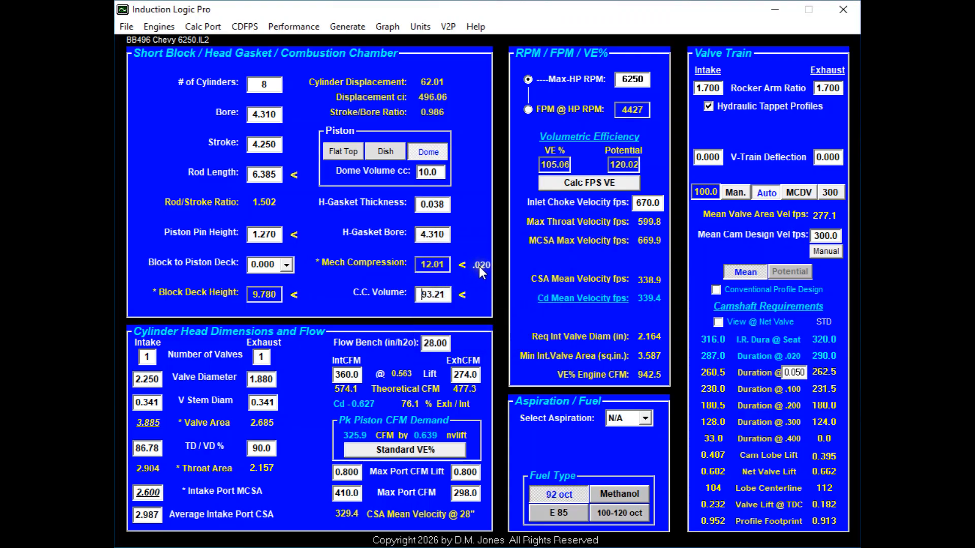
Step: Check the dynamic compression at the .020 reference for the 300 fps cam, declining to print cam values
click(438, 264)
click(438, 265)
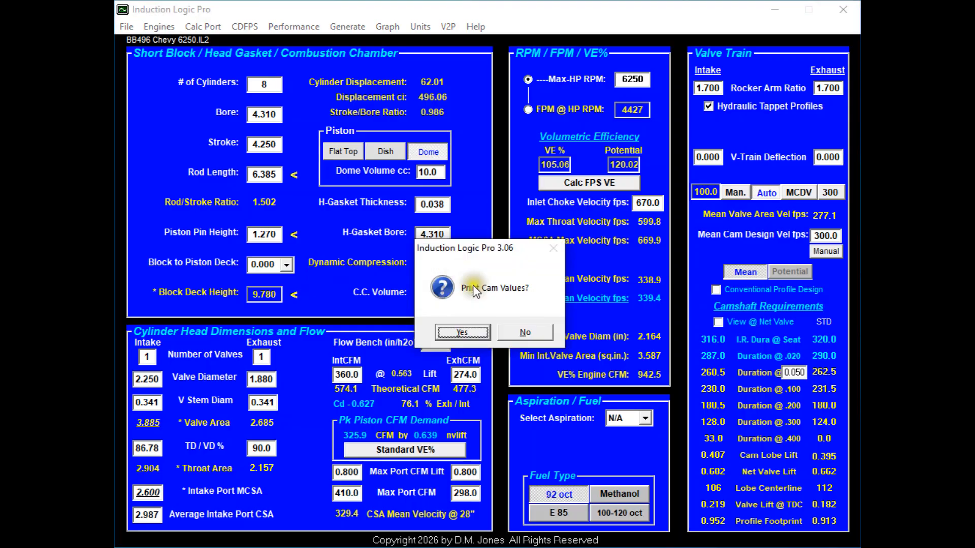
click(514, 329)
Step: Switch the compression reference to .050 and check the dynamic compression for the 300 fps cam, declining to print cam values
click(480, 266)
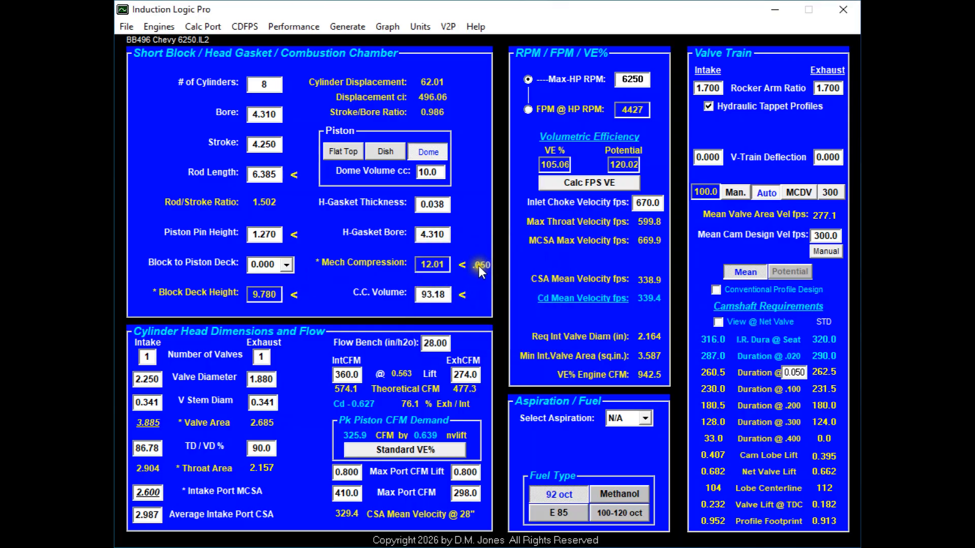
click(445, 261)
click(446, 261)
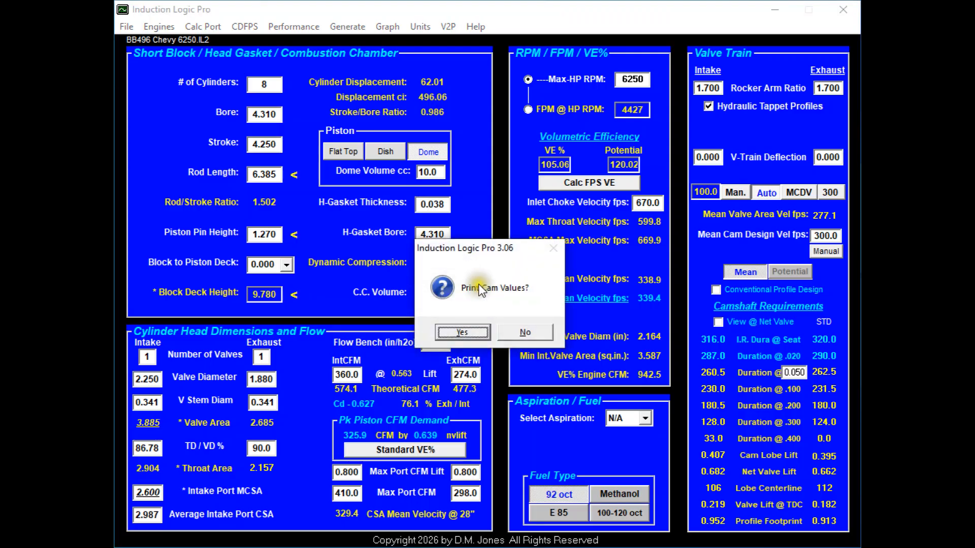
click(525, 330)
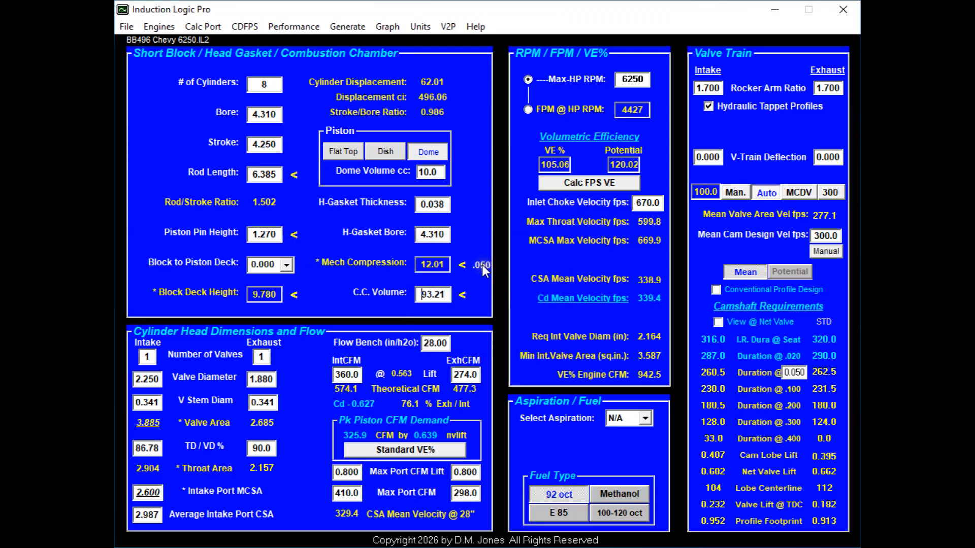
Step: Recheck the dynamic compression at the Seat reference for the 300 fps cam, declining to print cam values
click(445, 262)
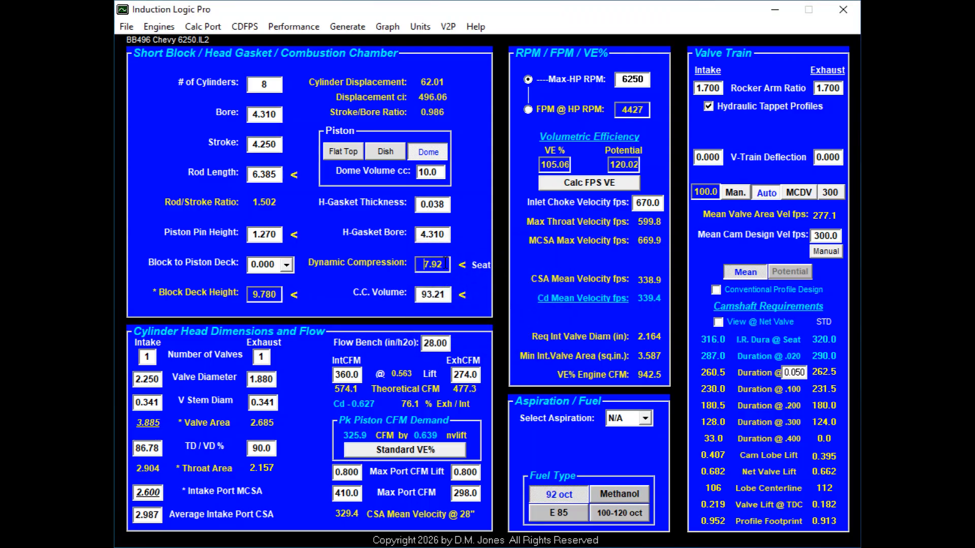
click(445, 263)
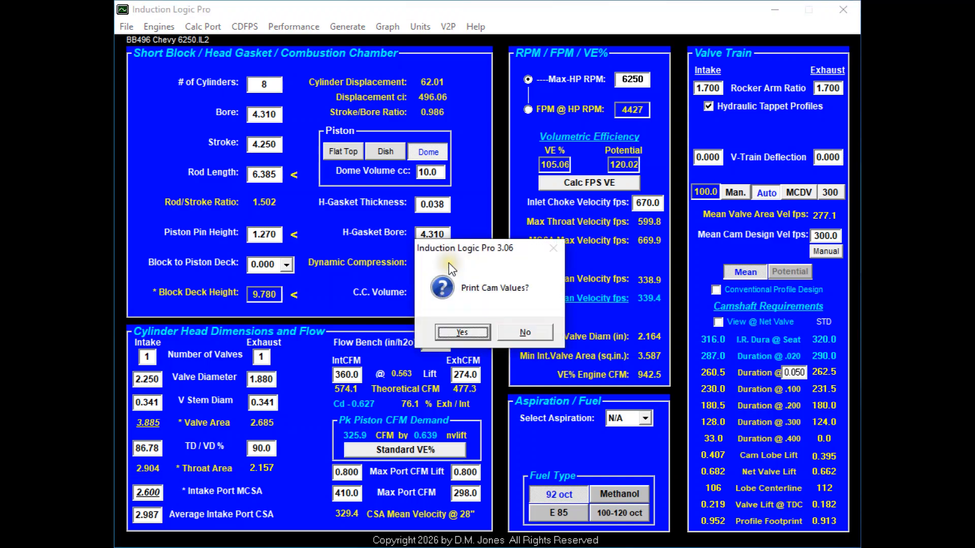
click(525, 332)
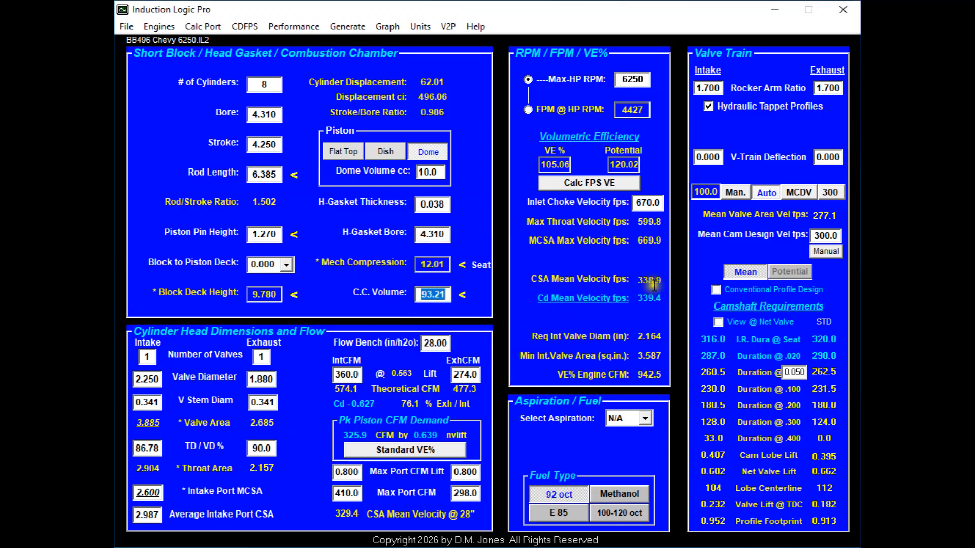
Step: Return the mean cam design velocity to Cd mode and check the seat-based dynamic compression, declining to print cam values
click(823, 250)
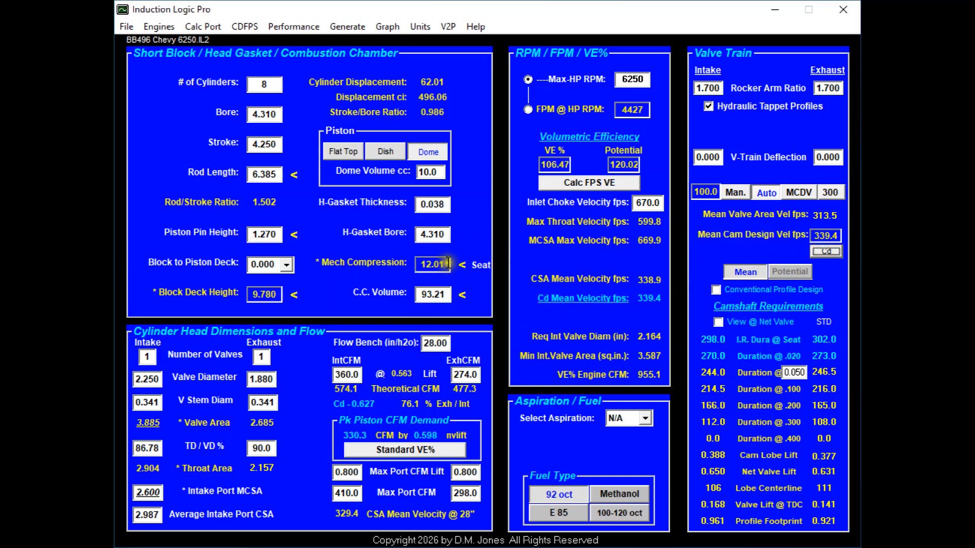
click(445, 264)
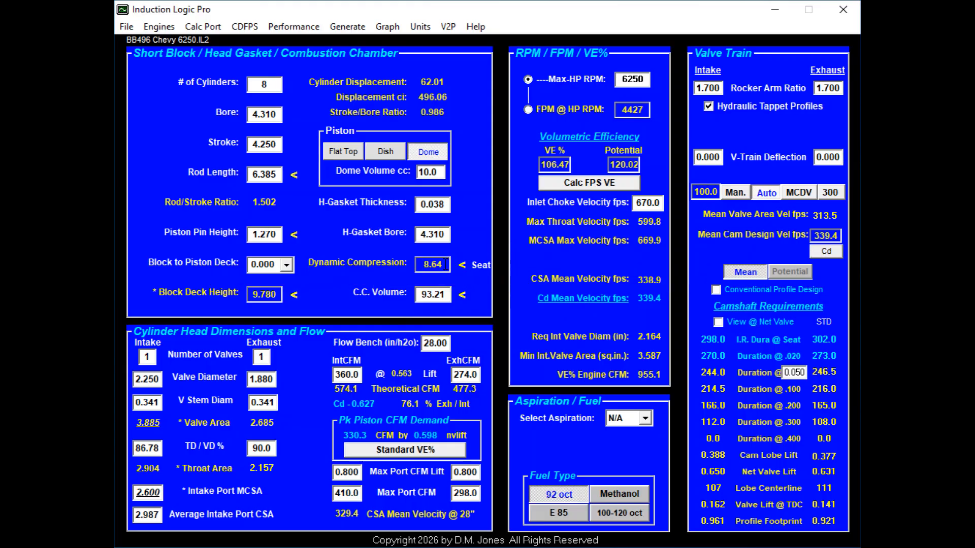
click(523, 332)
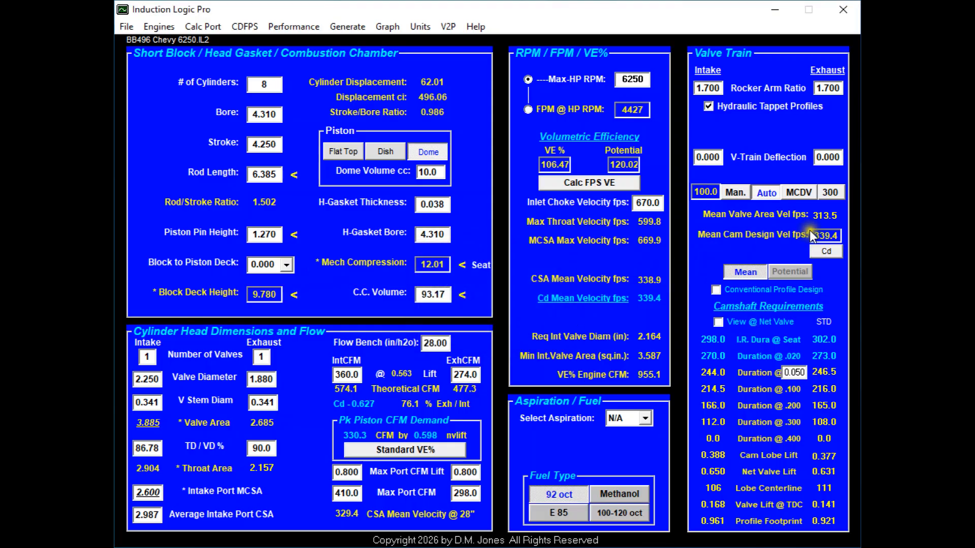
Step: Switch the mean cam design velocity back to Manual and set it to 300 fps
click(827, 251)
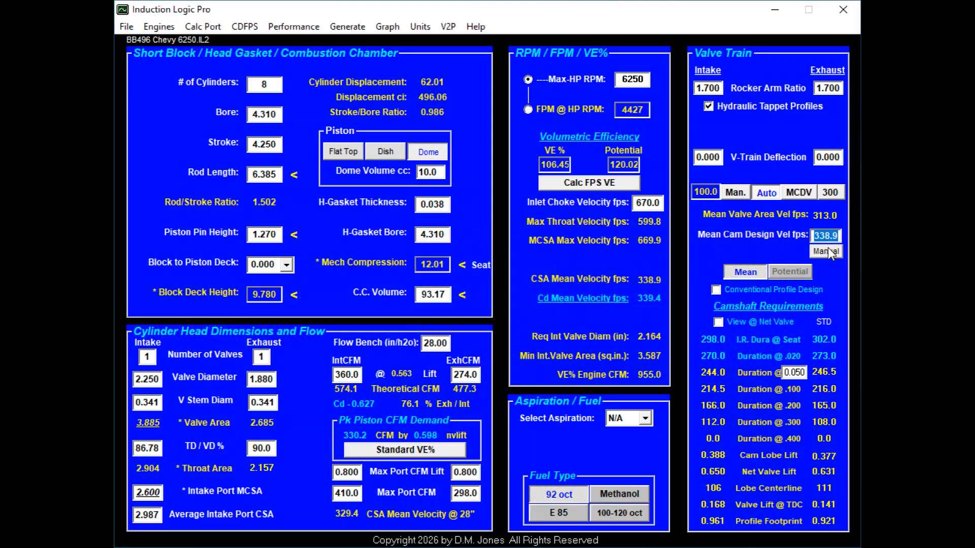
text(300)
click(826, 251)
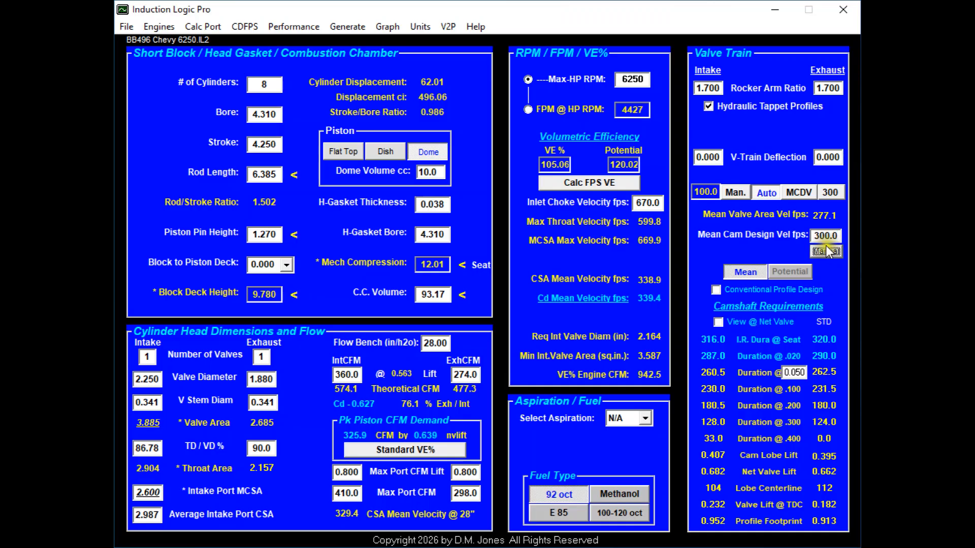
Step: Calculate the seat-based dynamic compression and accept printing the cam values to open the camshaft requirements report
click(462, 263)
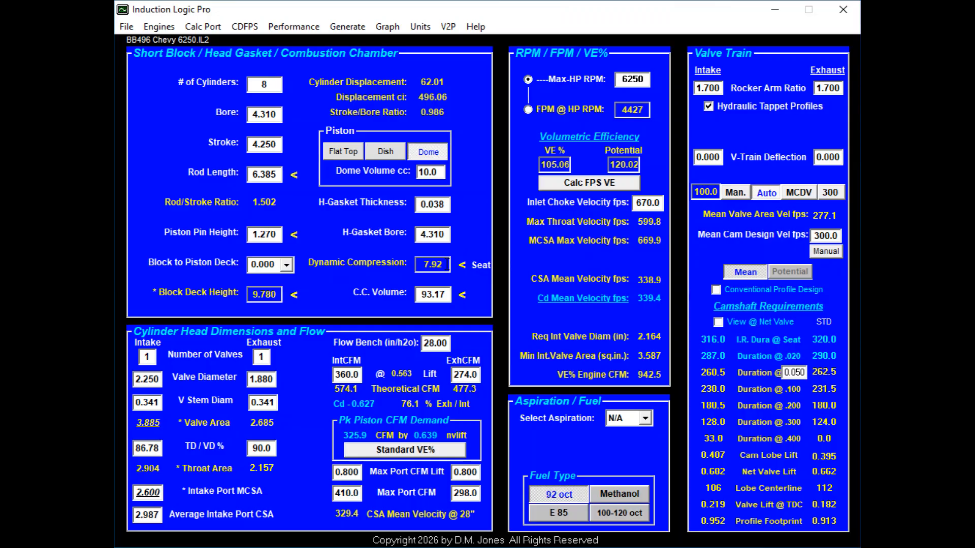
click(447, 264)
click(464, 332)
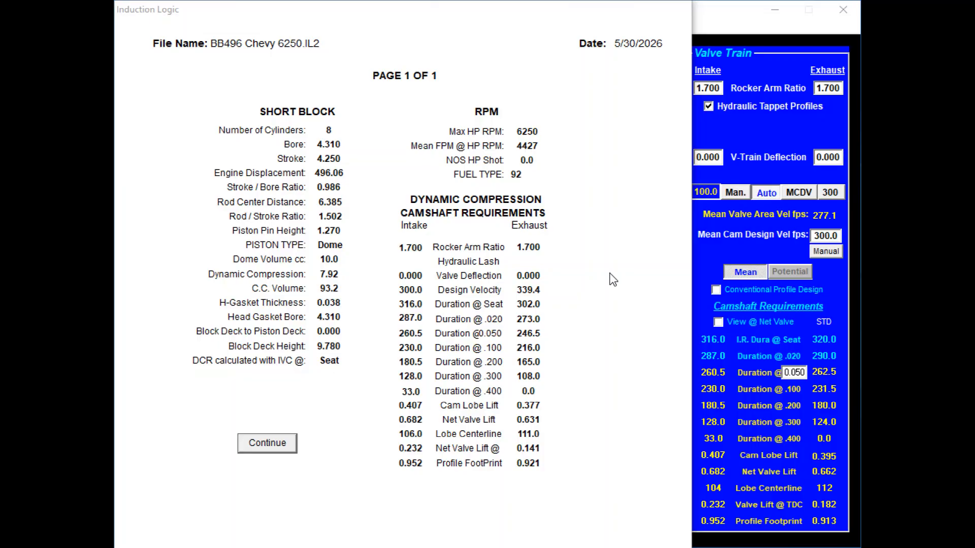
click(568, 66)
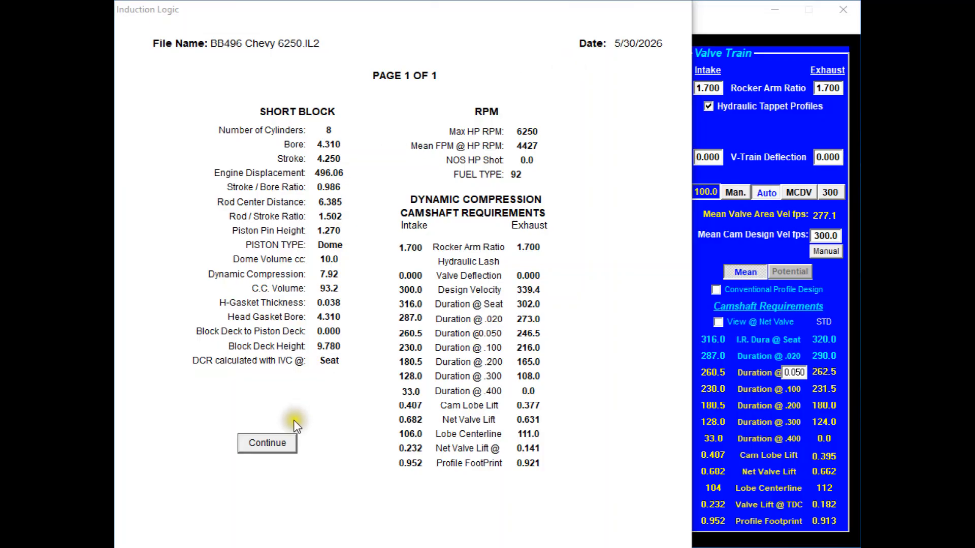